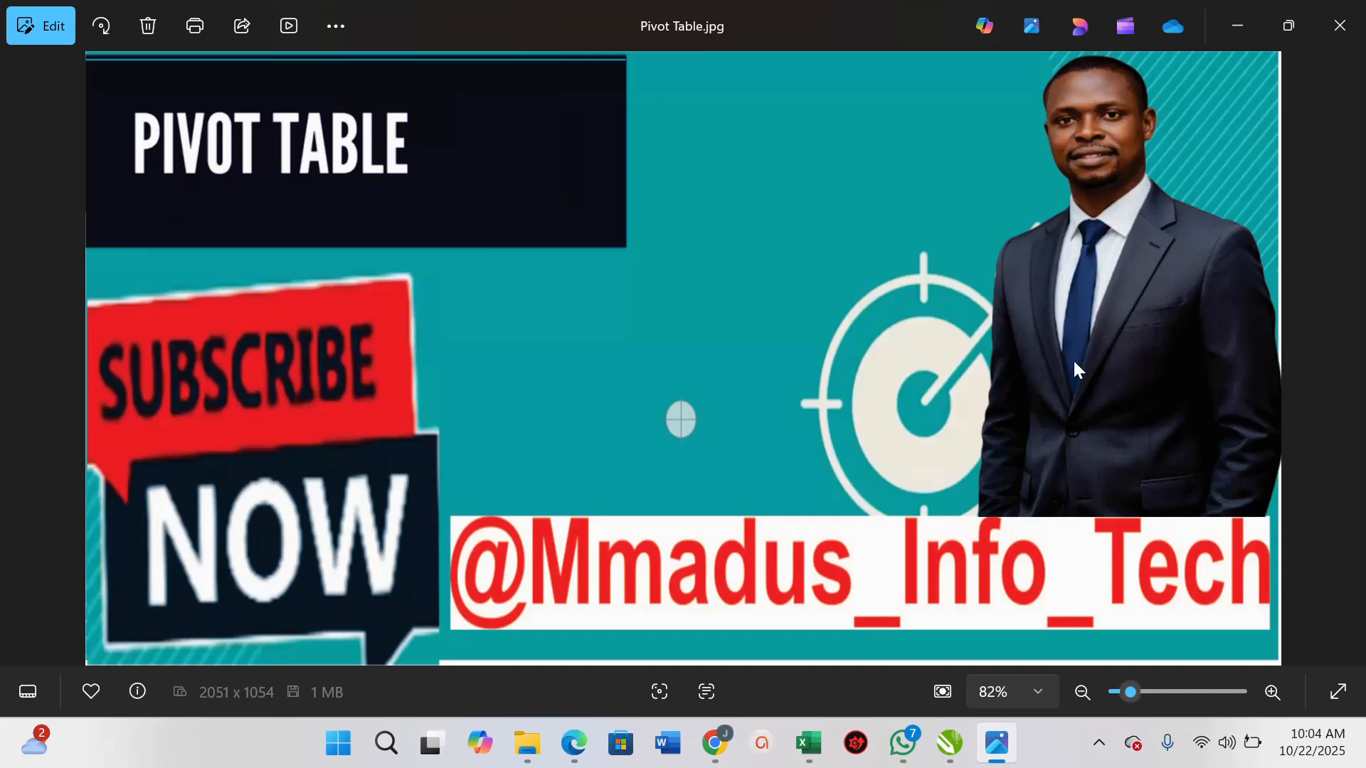
Switch to Excel and dismiss the document recovery pane, startup messages and the chat notification
left_click(807, 743)
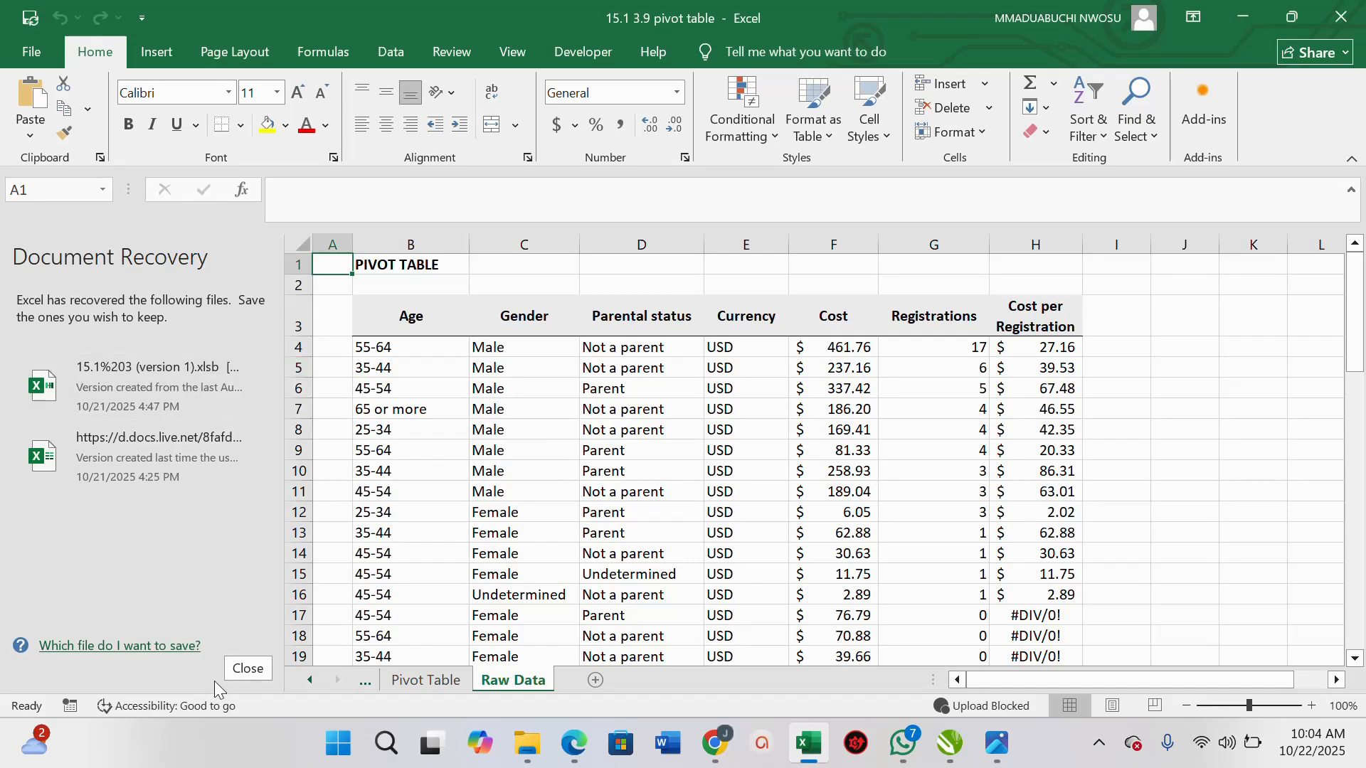
left_click(245, 669)
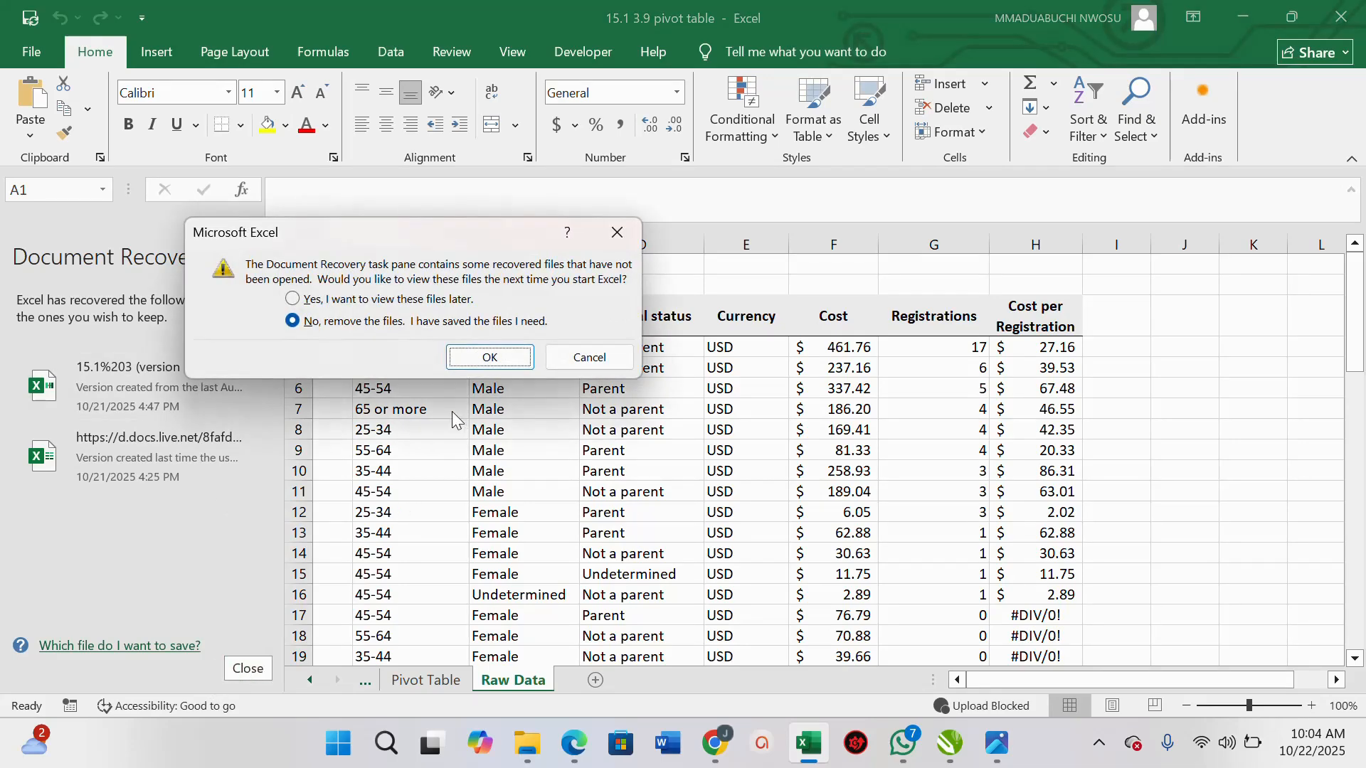
left_click(501, 359)
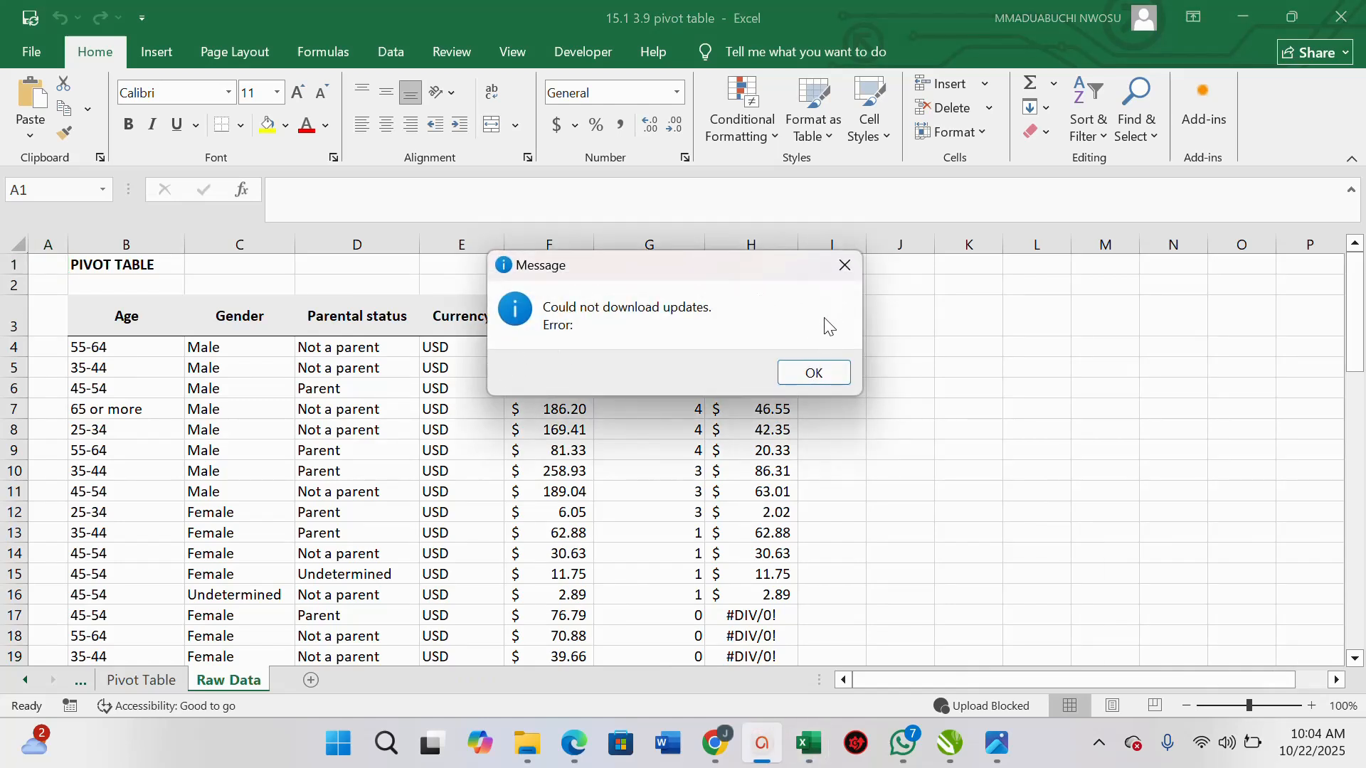
left_click(810, 379)
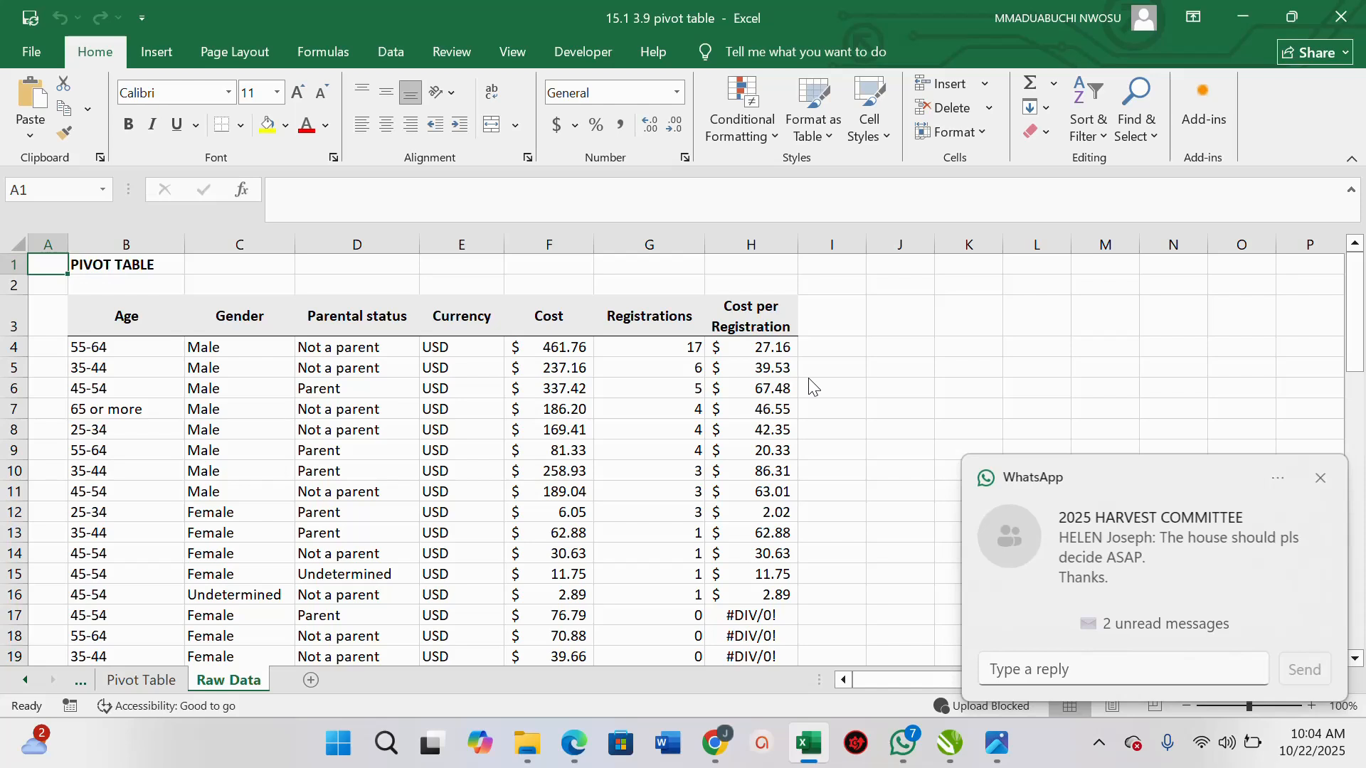
left_click(1320, 478)
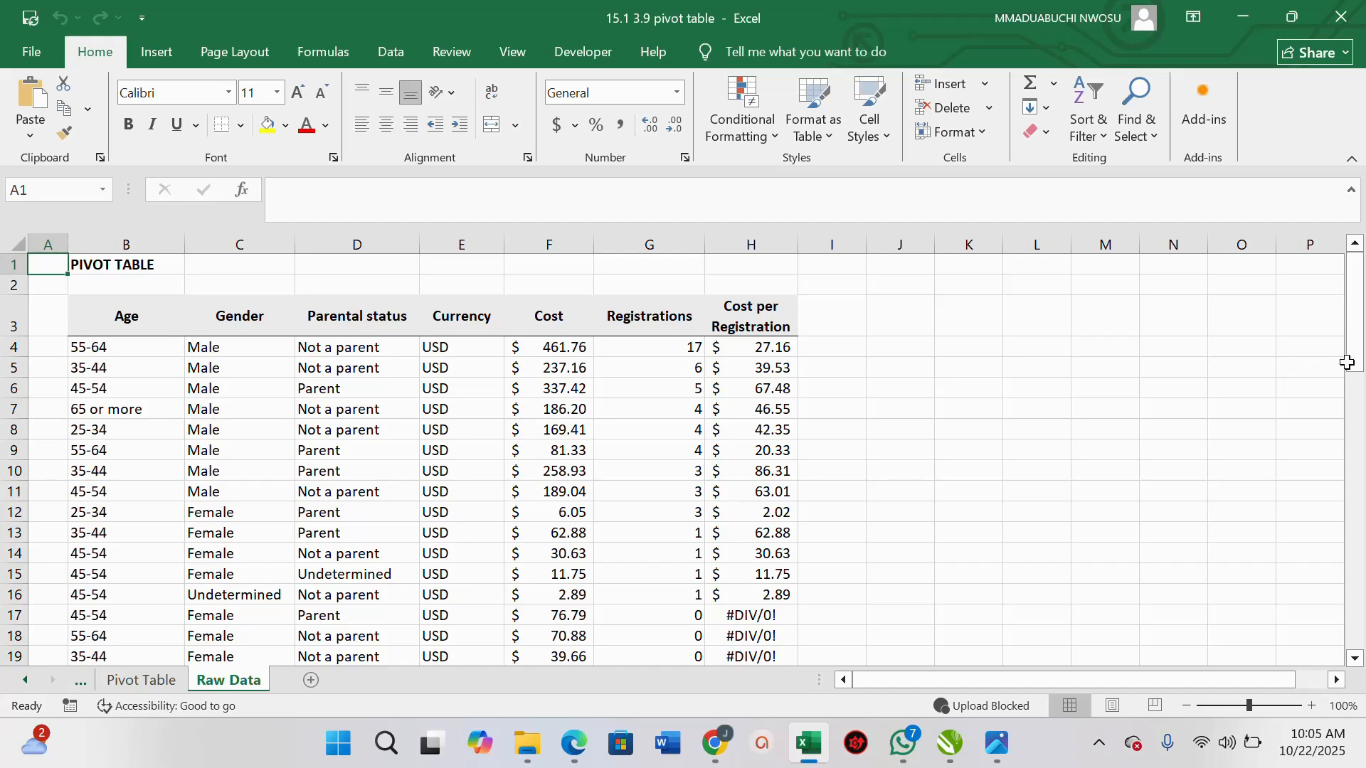
Wrap the Cost per Registration formula in H4 in IFERROR so division errors return 0
mouse_move(1356, 362)
left_mouse_down()
mouse_move(1361, 426)
mouse_move(1354, 347)
mouse_move(1355, 377)
left_mouse_up()
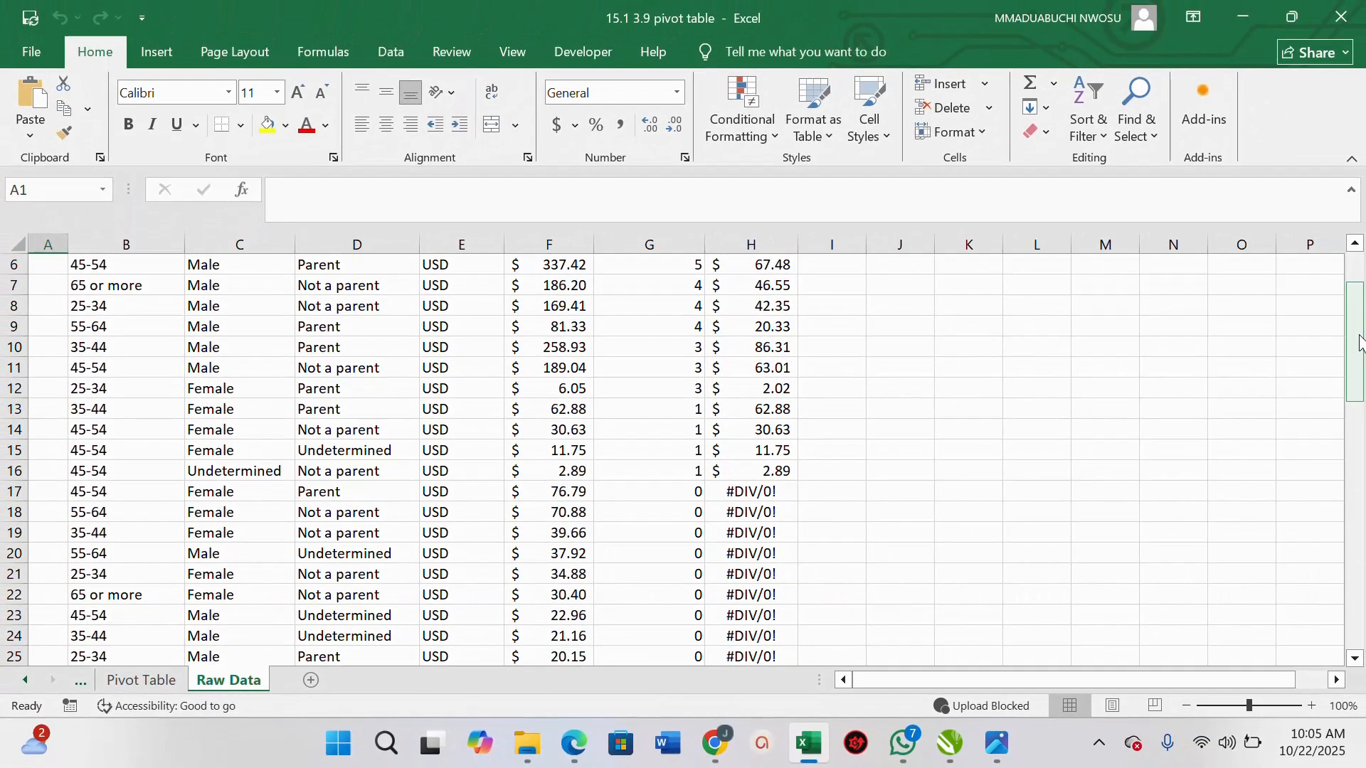
left_click_drag(1359, 334, 1359, 306)
left_click(751, 348)
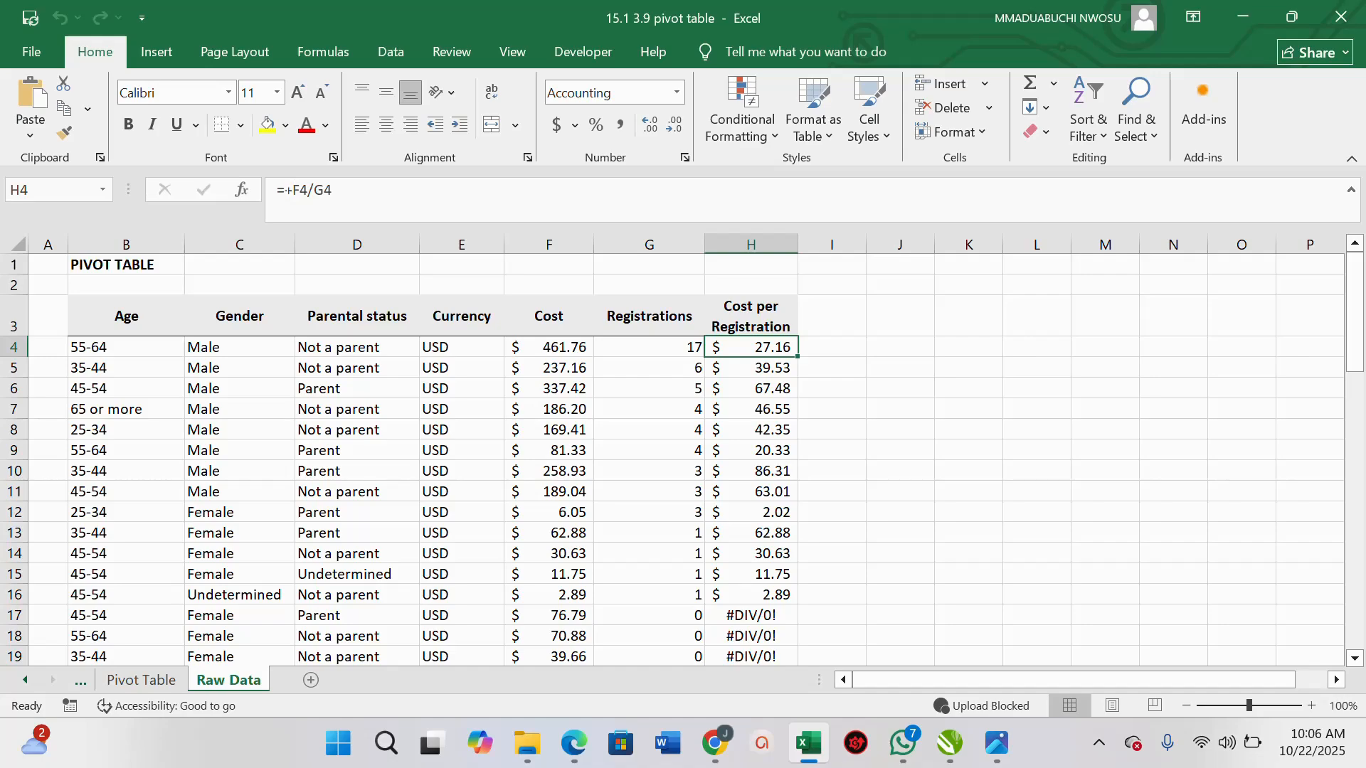
left_click(283, 190)
type("if")
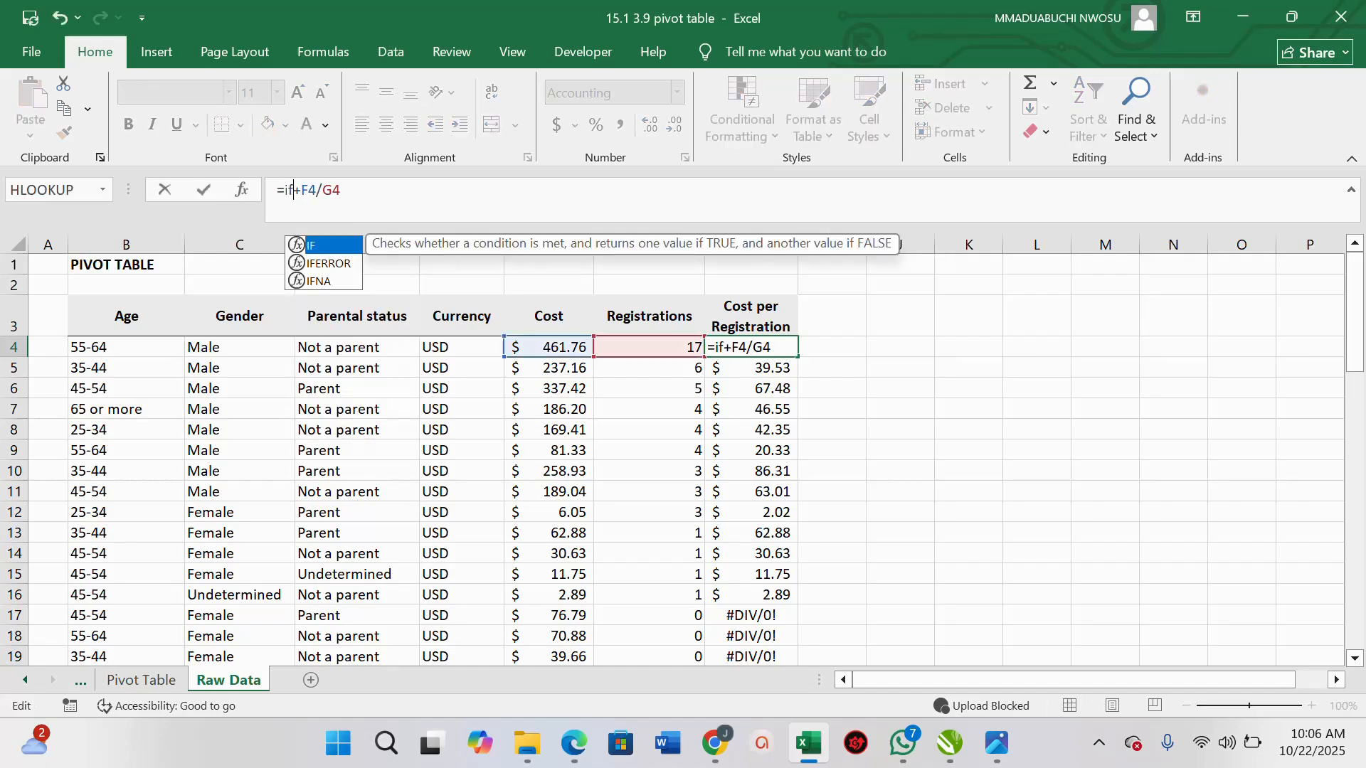
type("re")
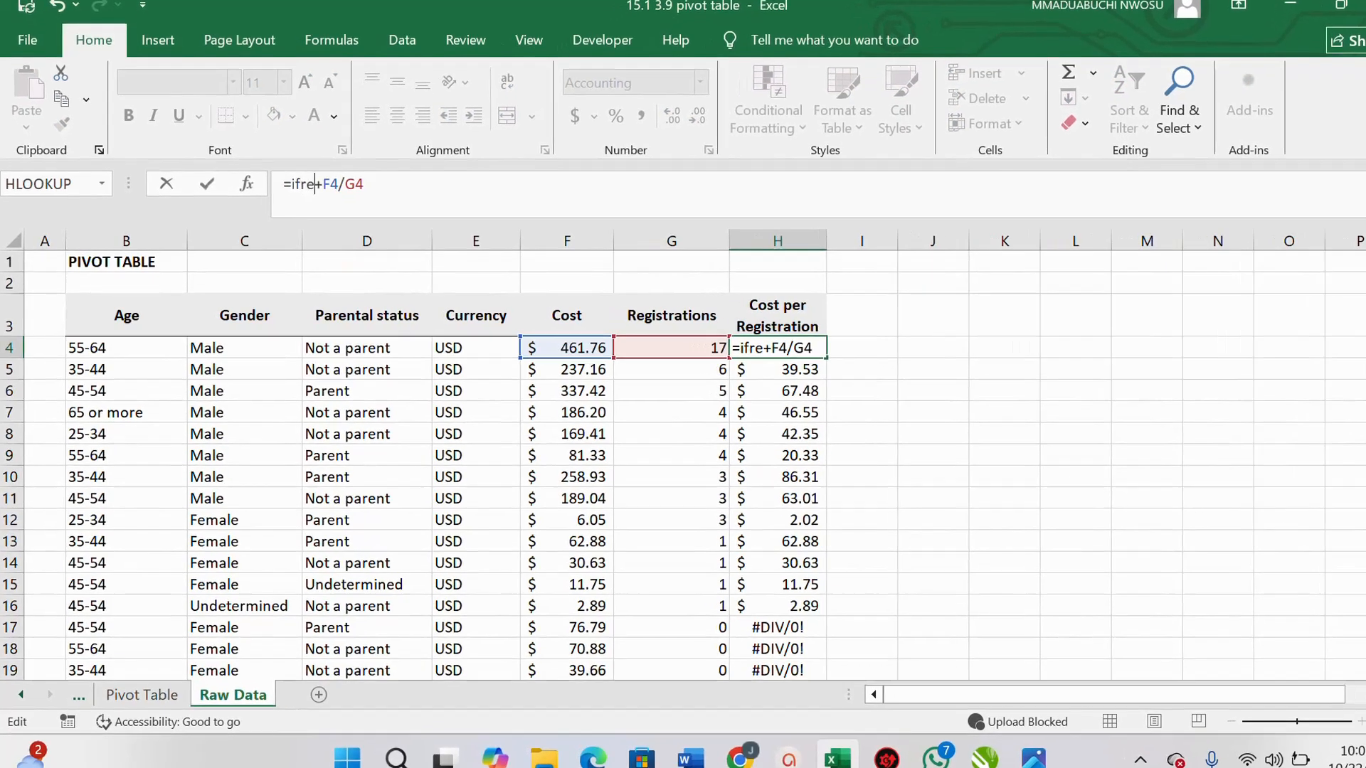
key("BackSpace")
key("BackSpace")
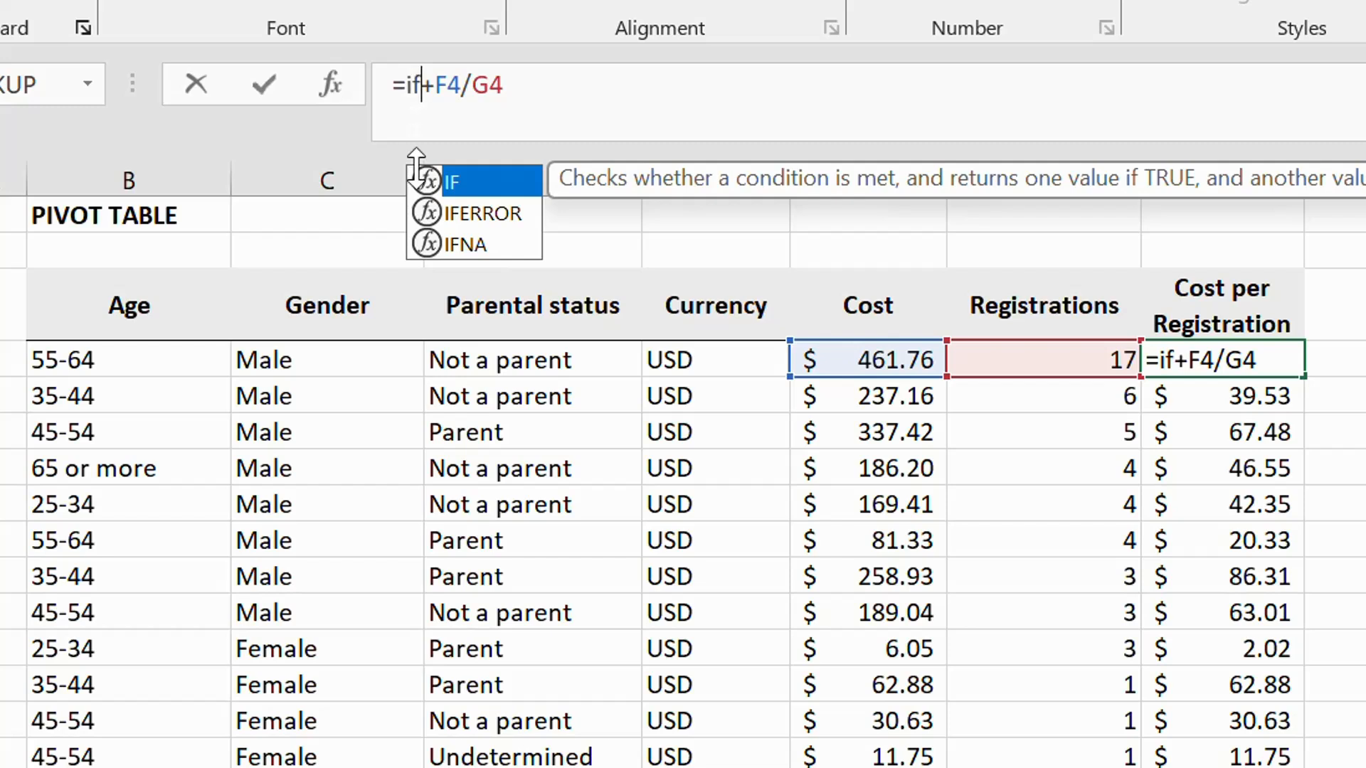
double_click(467, 213)
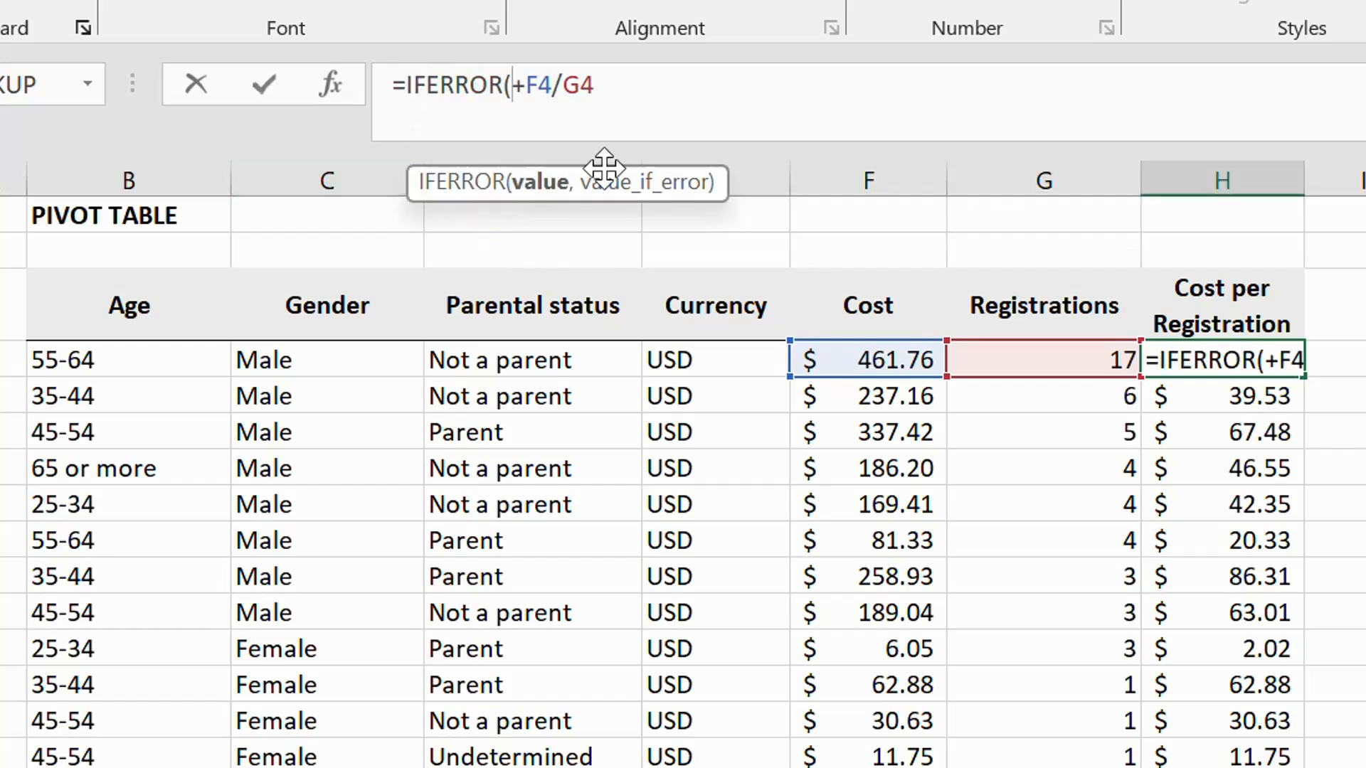
left_click(597, 84)
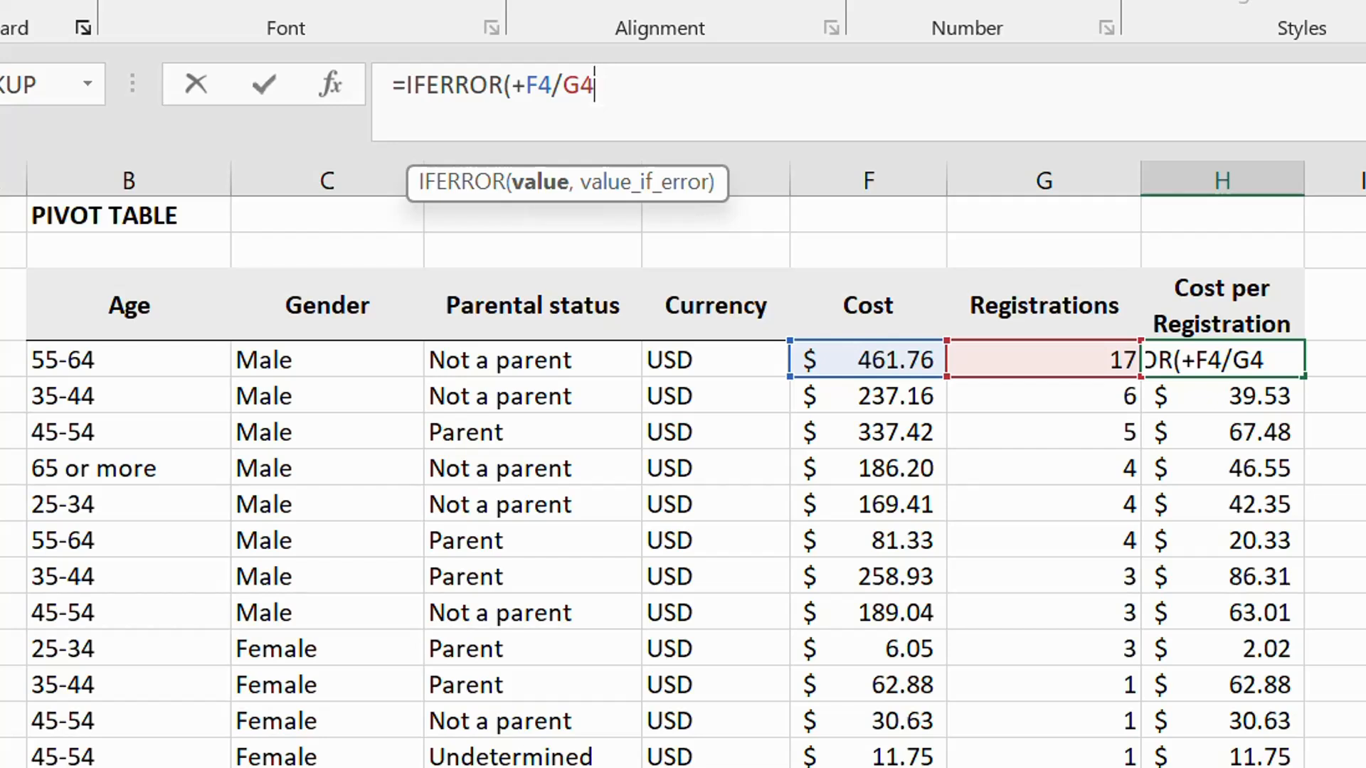
type(",")
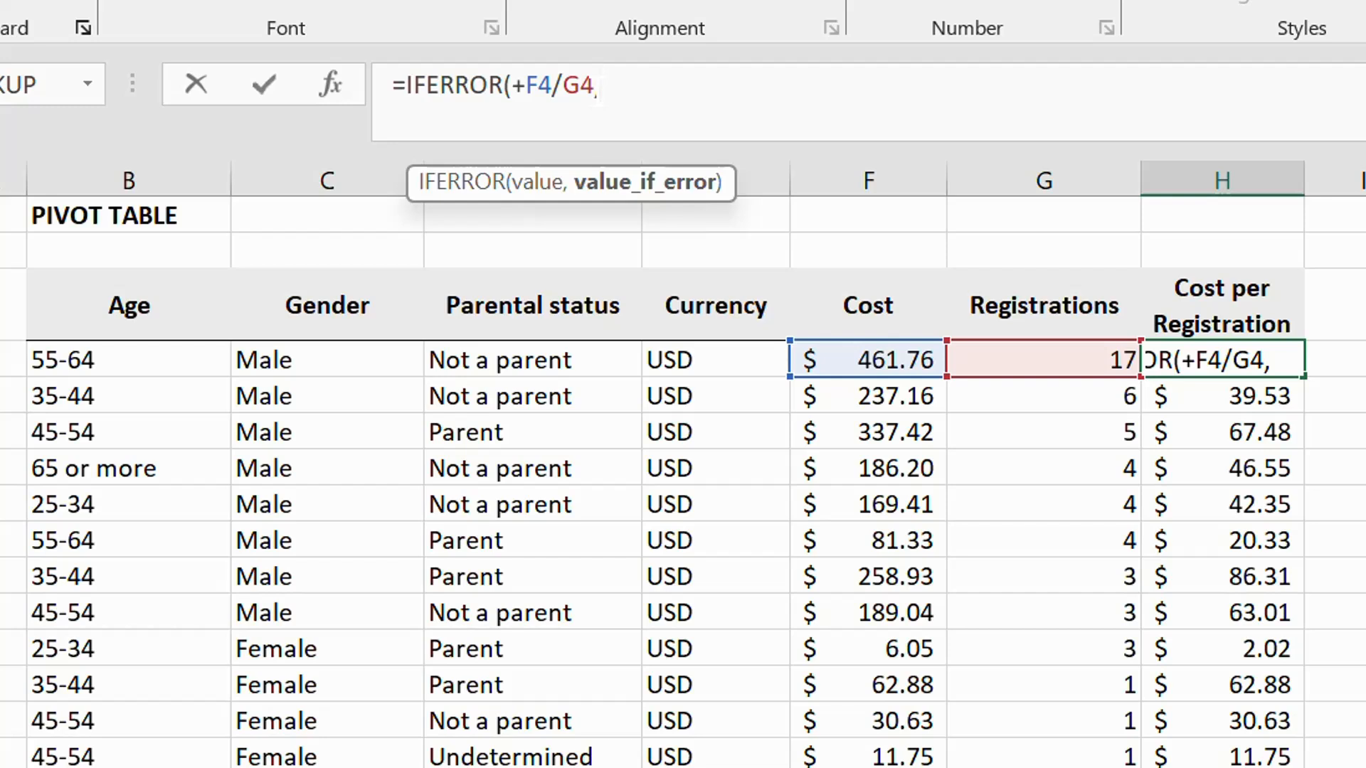
type("0)")
key("Return")
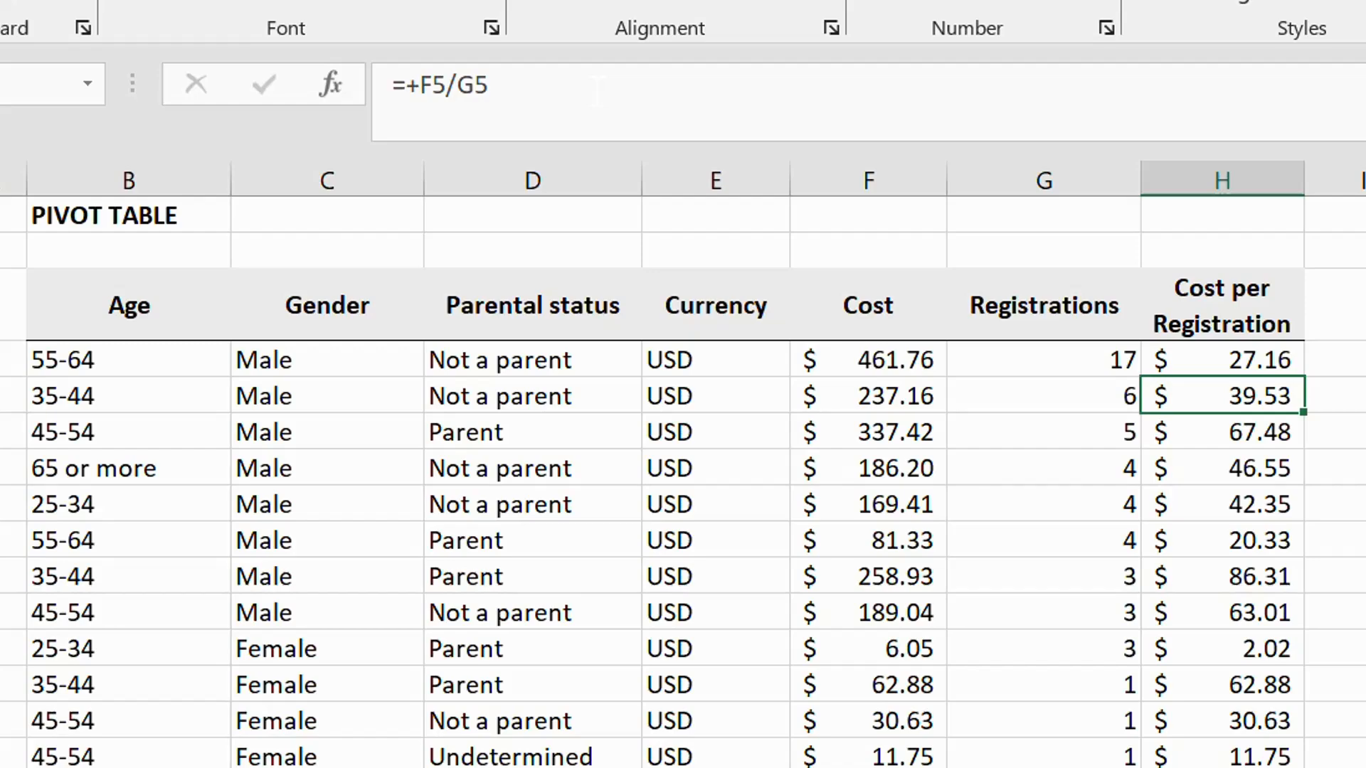
Fill the IFERROR formula from H4 down the rest of the Cost per Registration column
left_click(1245, 349)
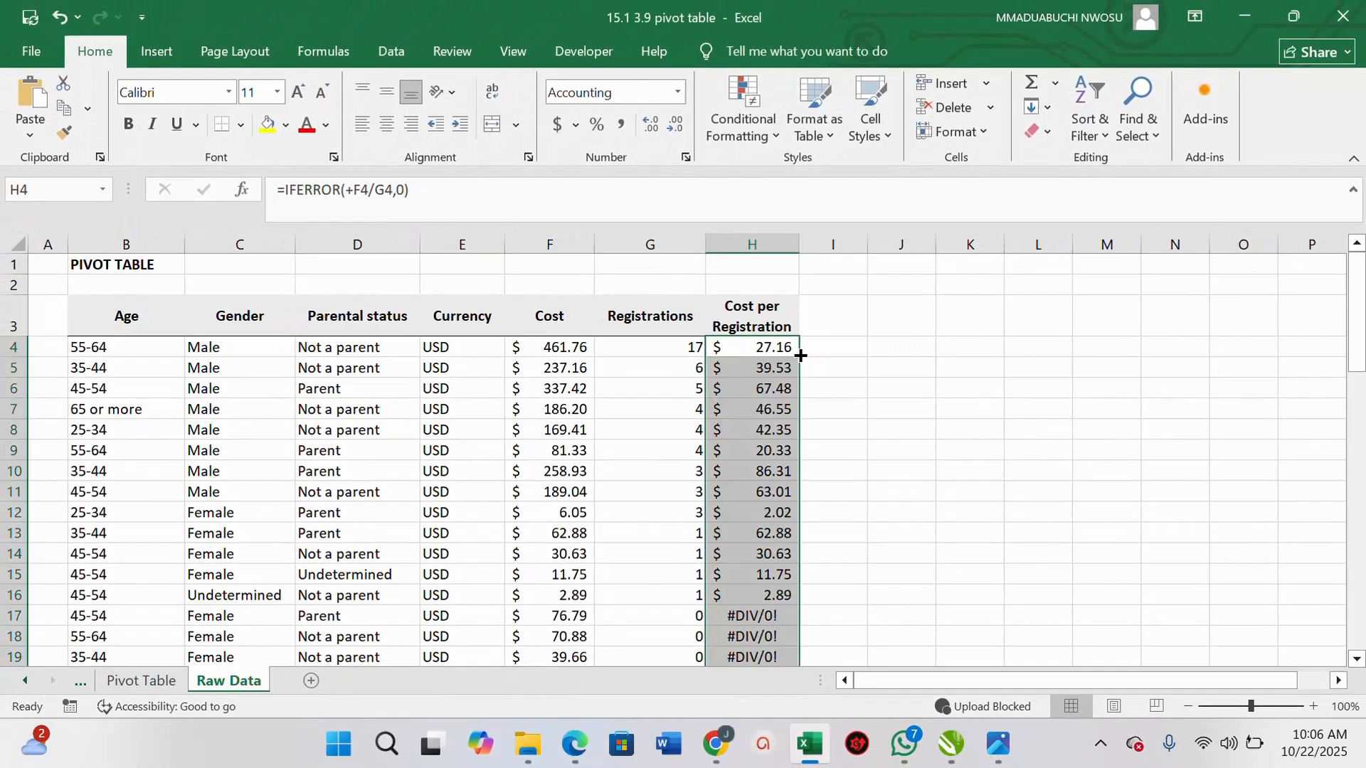
double_click(1303, 375)
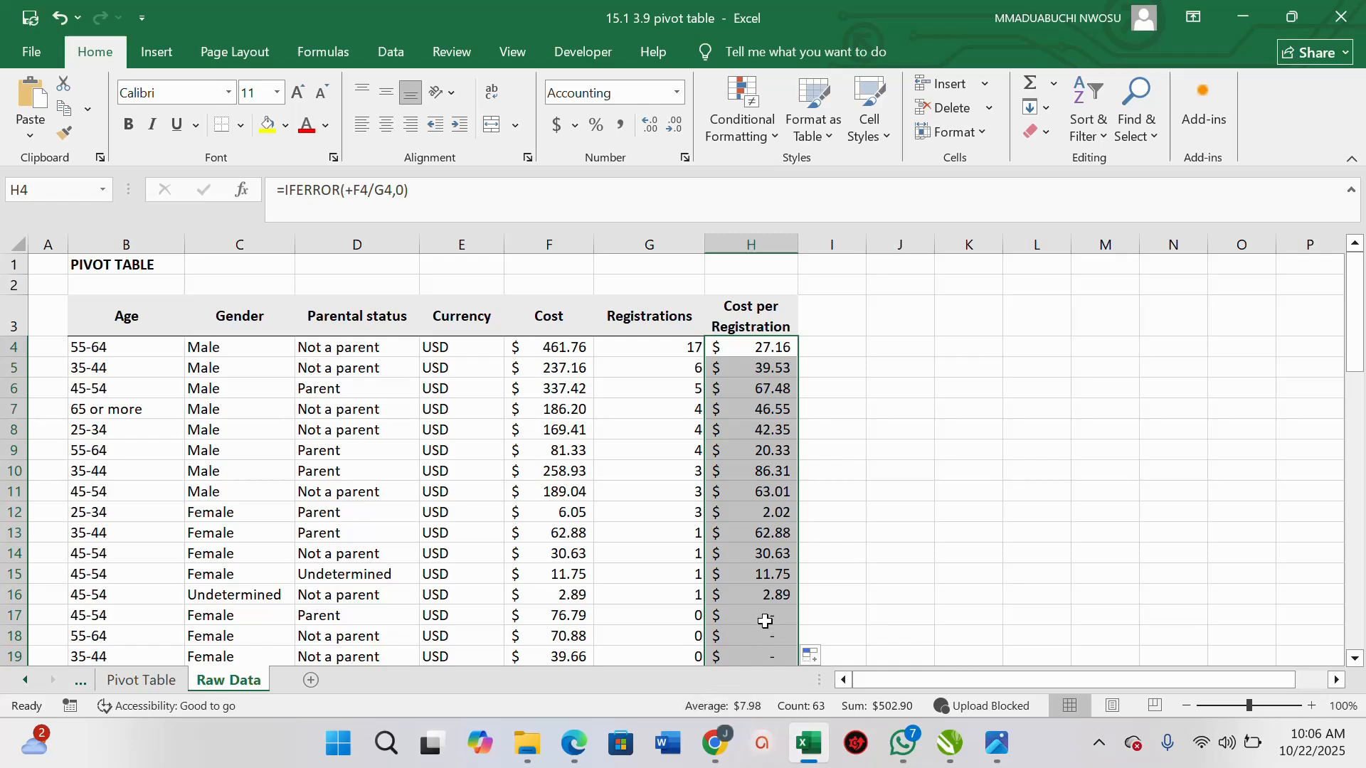
left_click(765, 622)
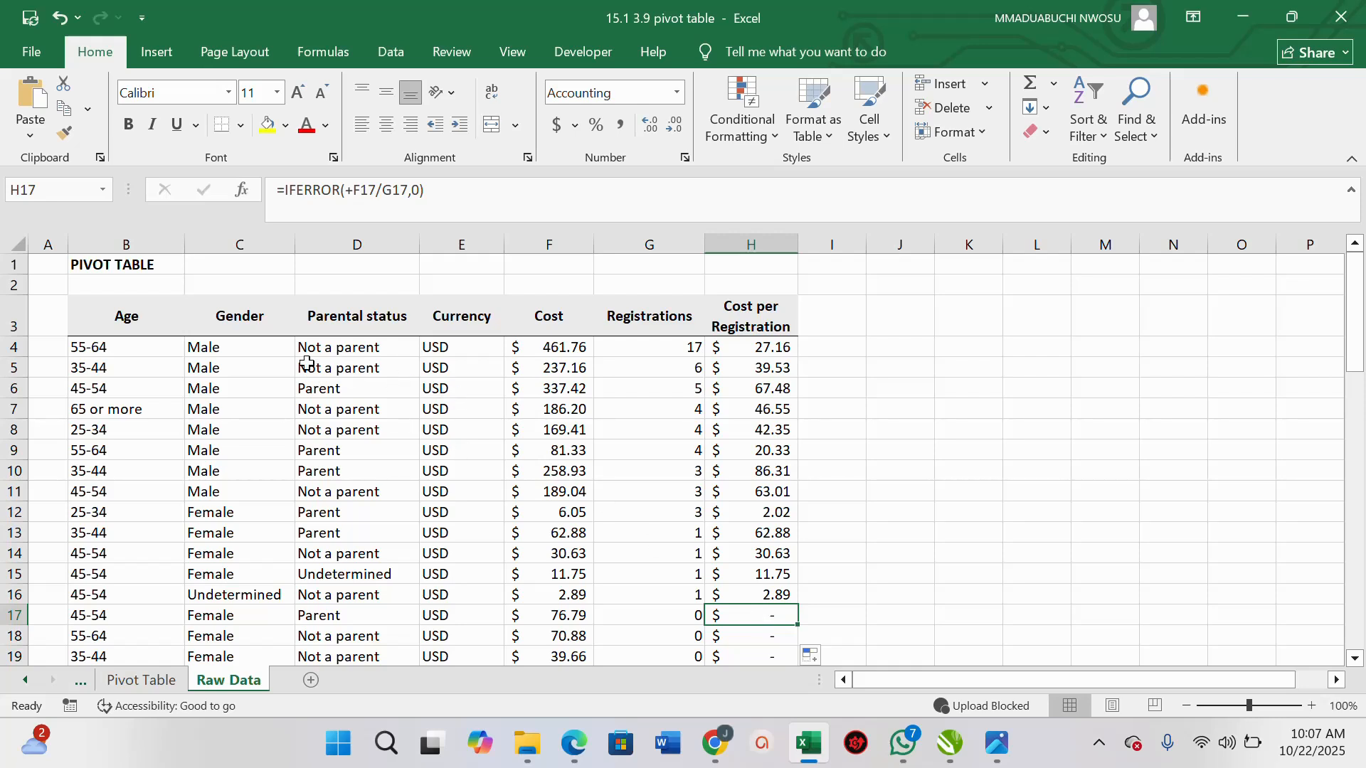
Select the data from the Age header to the last row and insert a PivotTable on a new worksheet
left_click(121, 319)
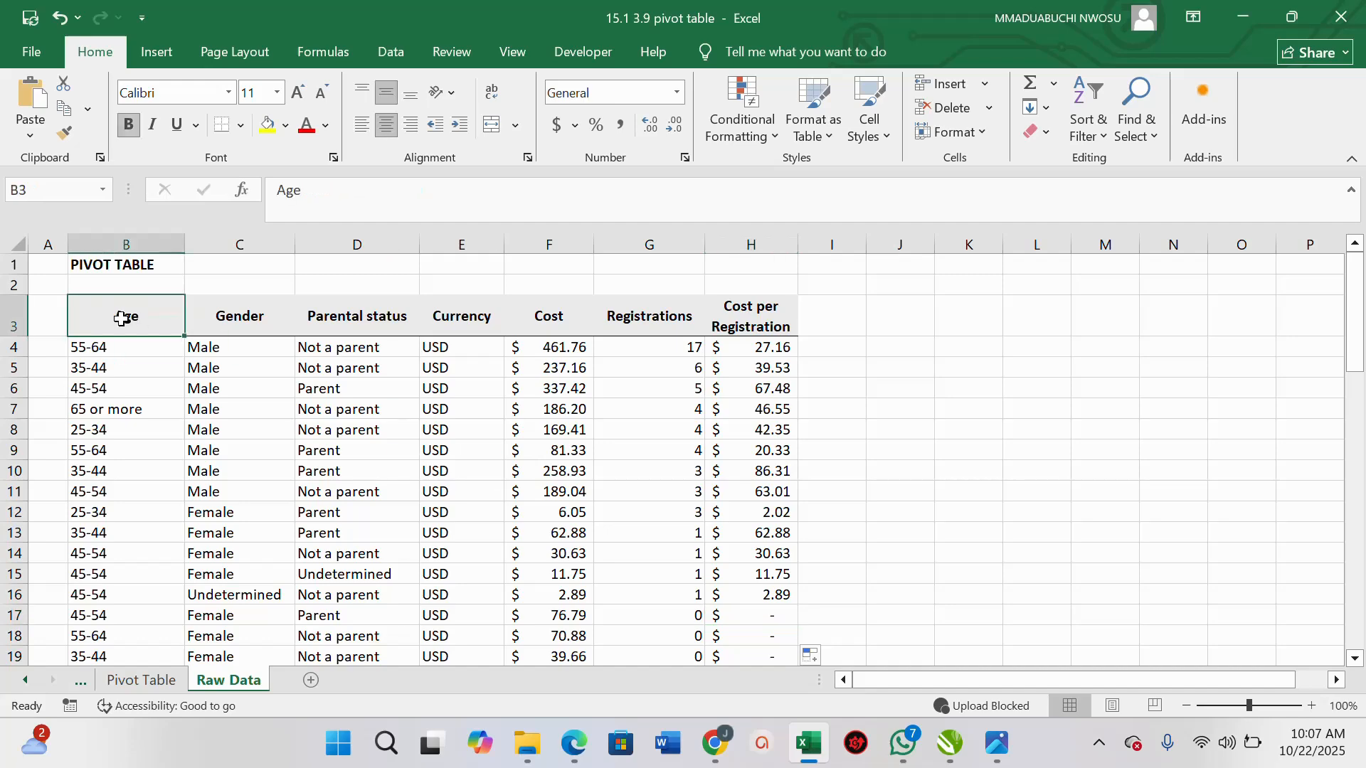
key("ctrl+shift+End")
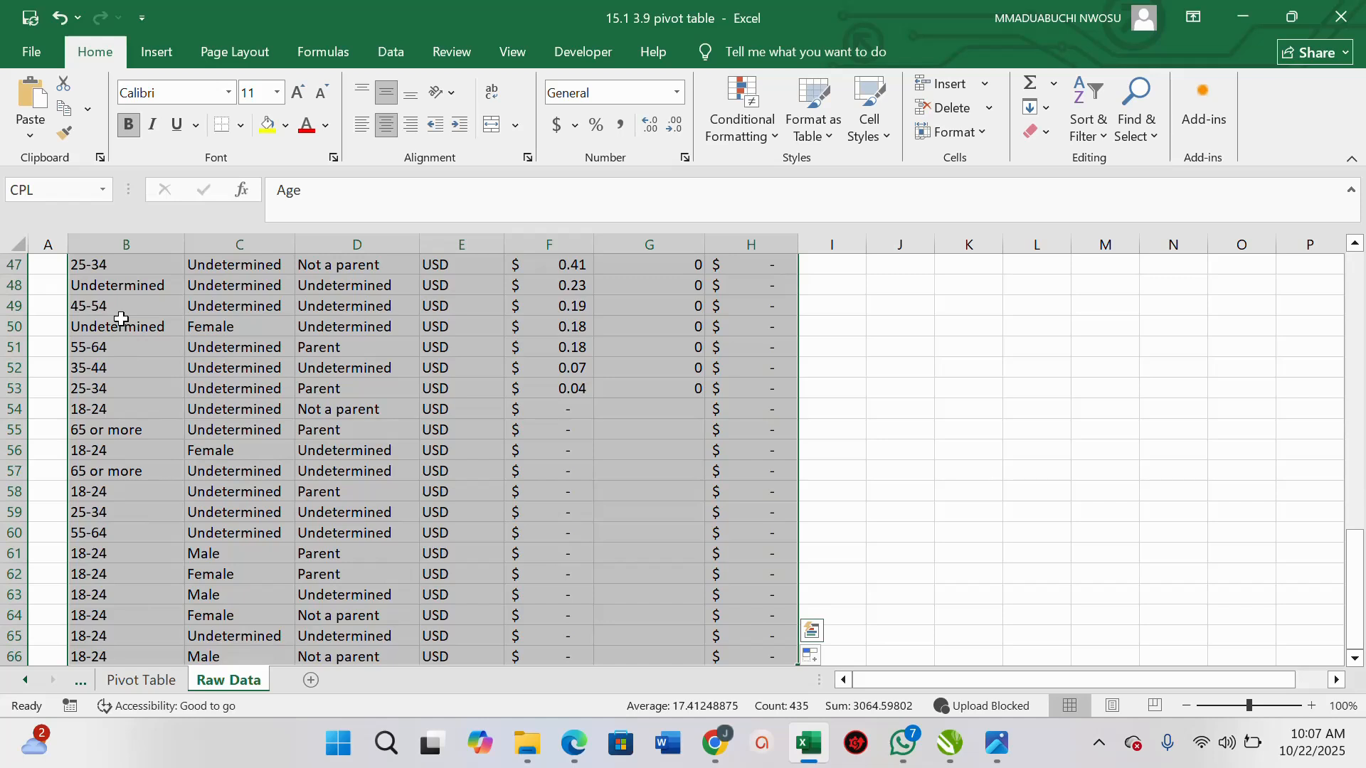
left_click(166, 55)
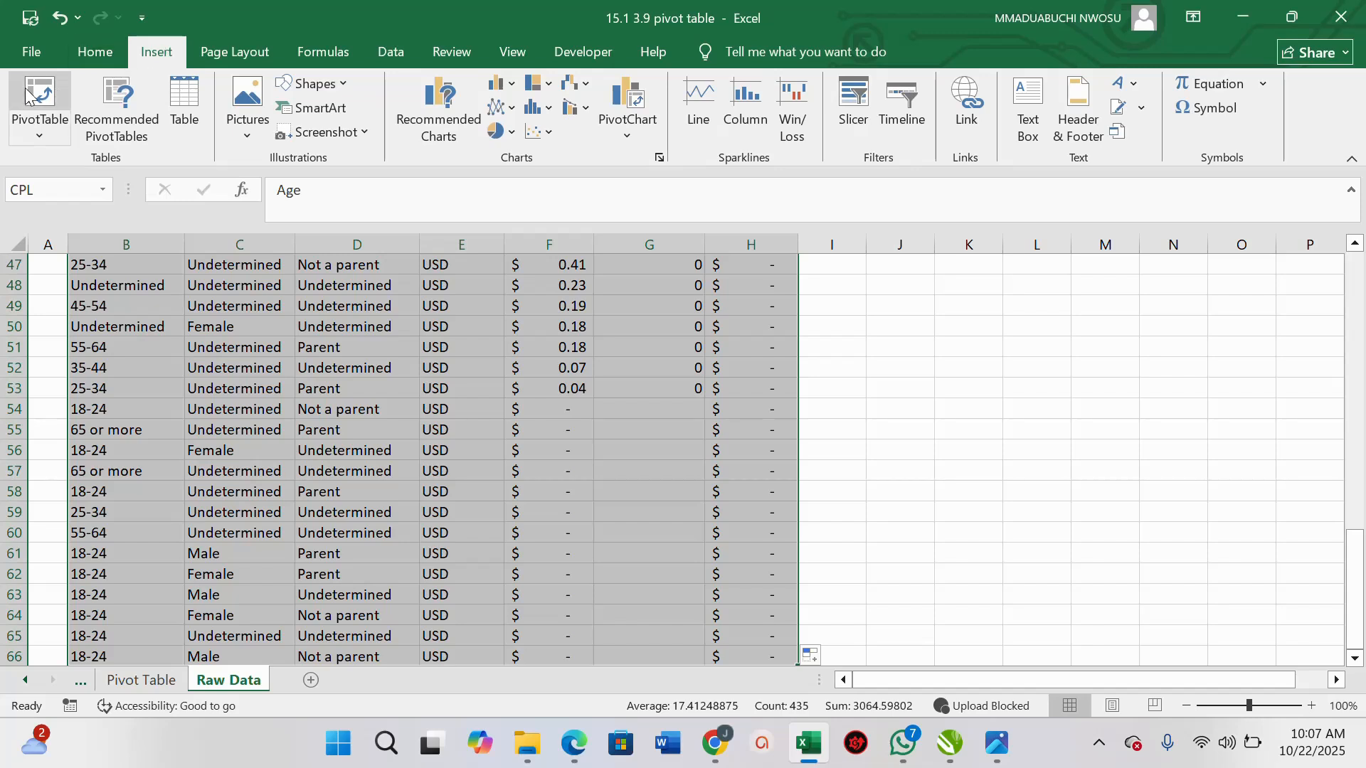
left_click(40, 126)
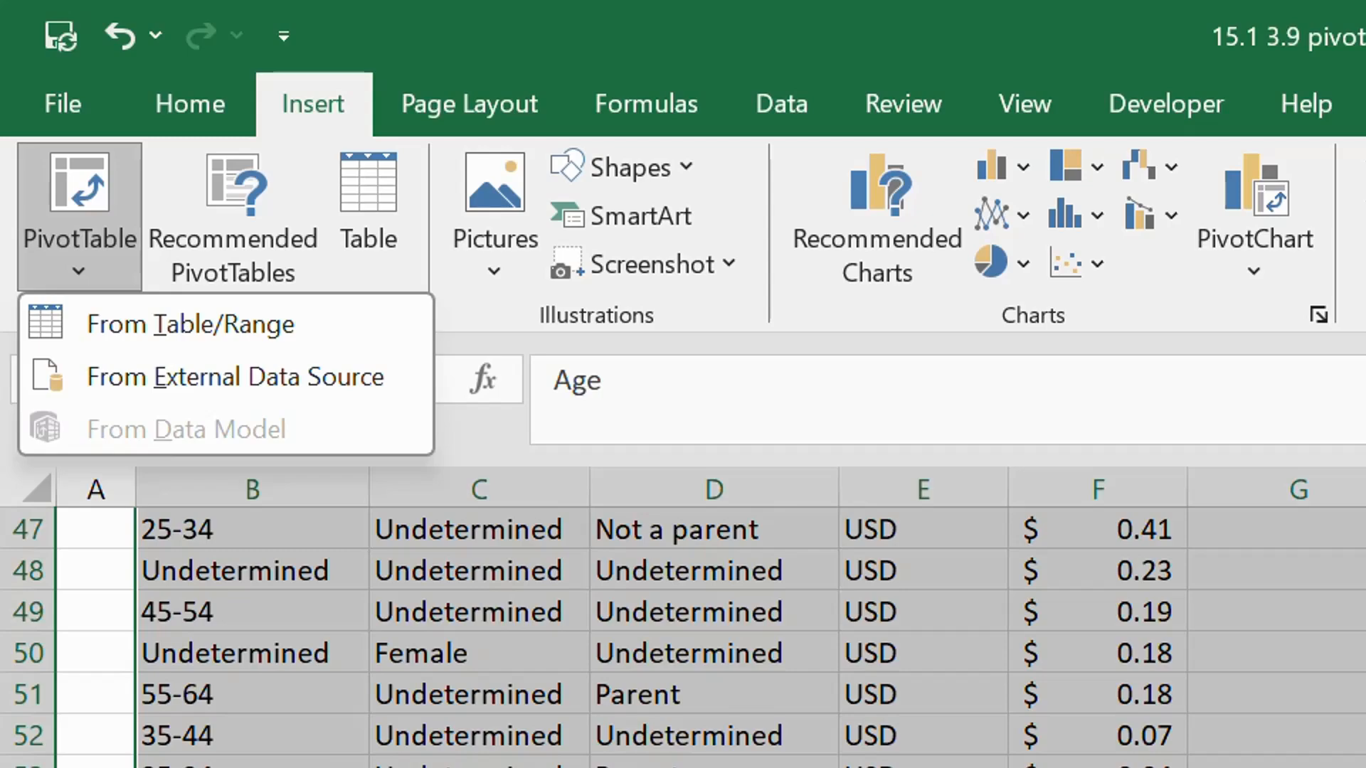
left_click(251, 329)
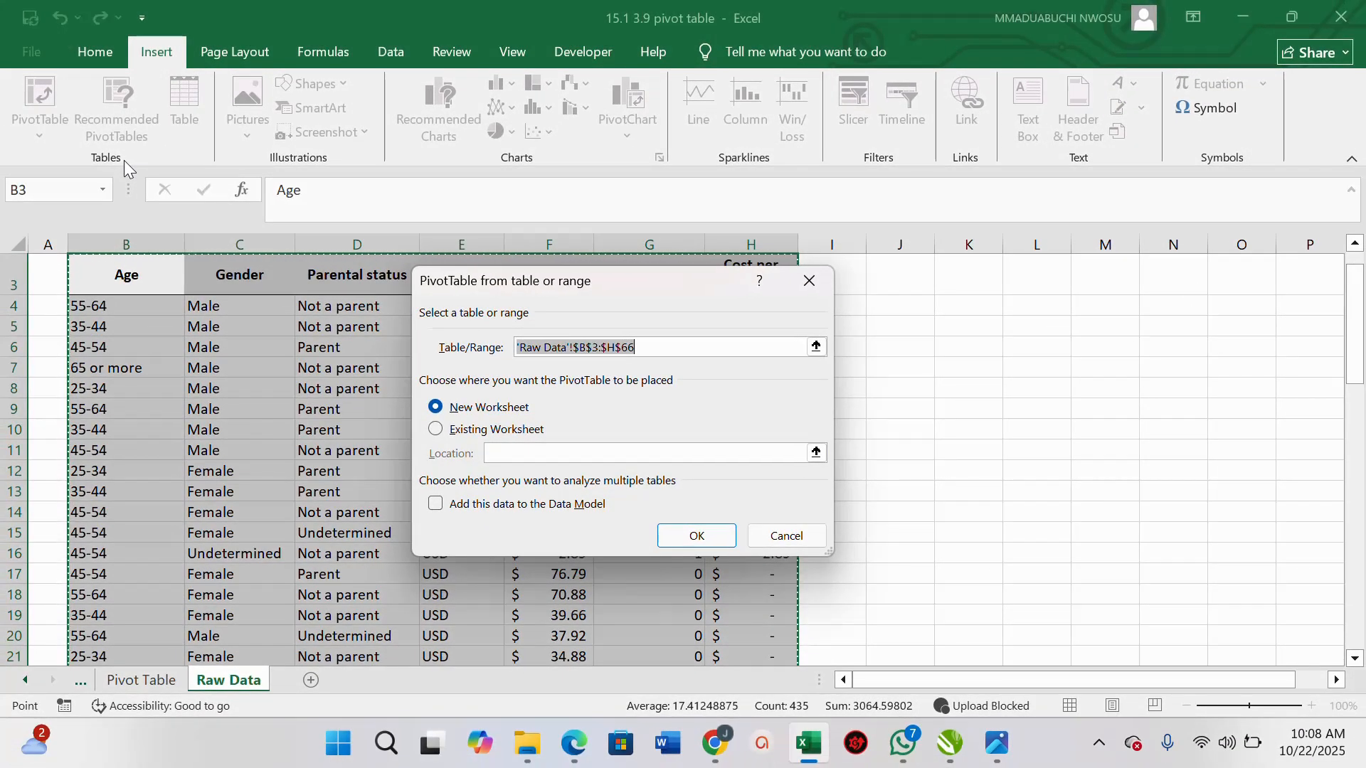
left_click(699, 535)
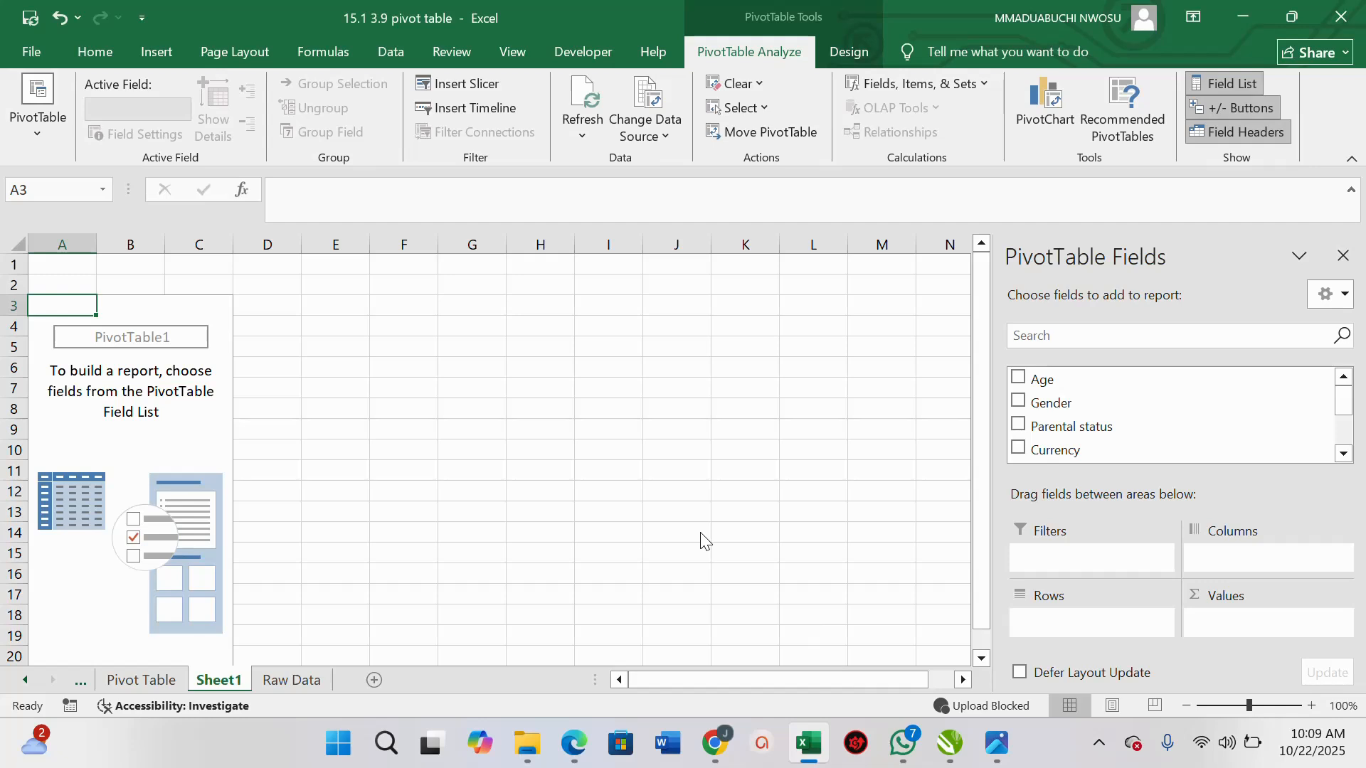
Add the Age field to the PivotTable rows
left_click(1344, 455)
left_click(1344, 455)
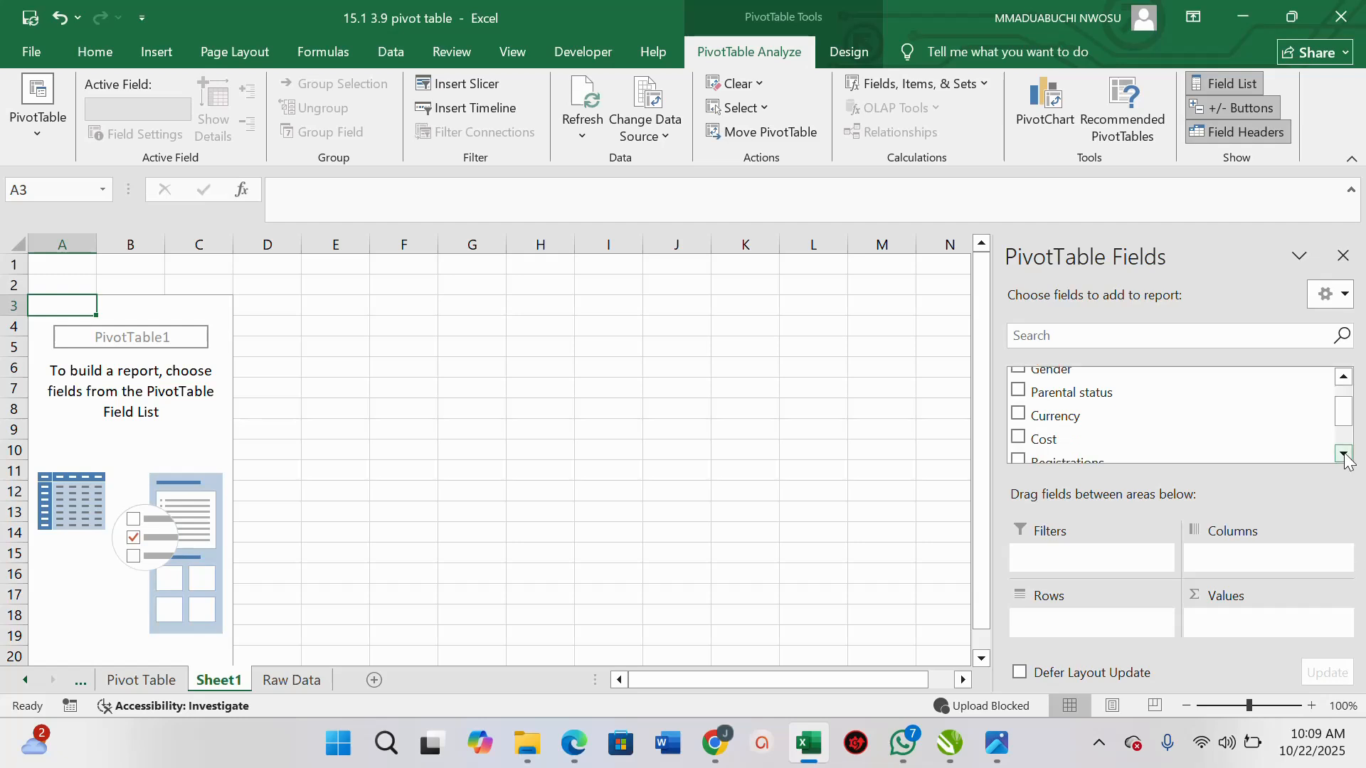
left_click(1346, 456)
left_click(1344, 455)
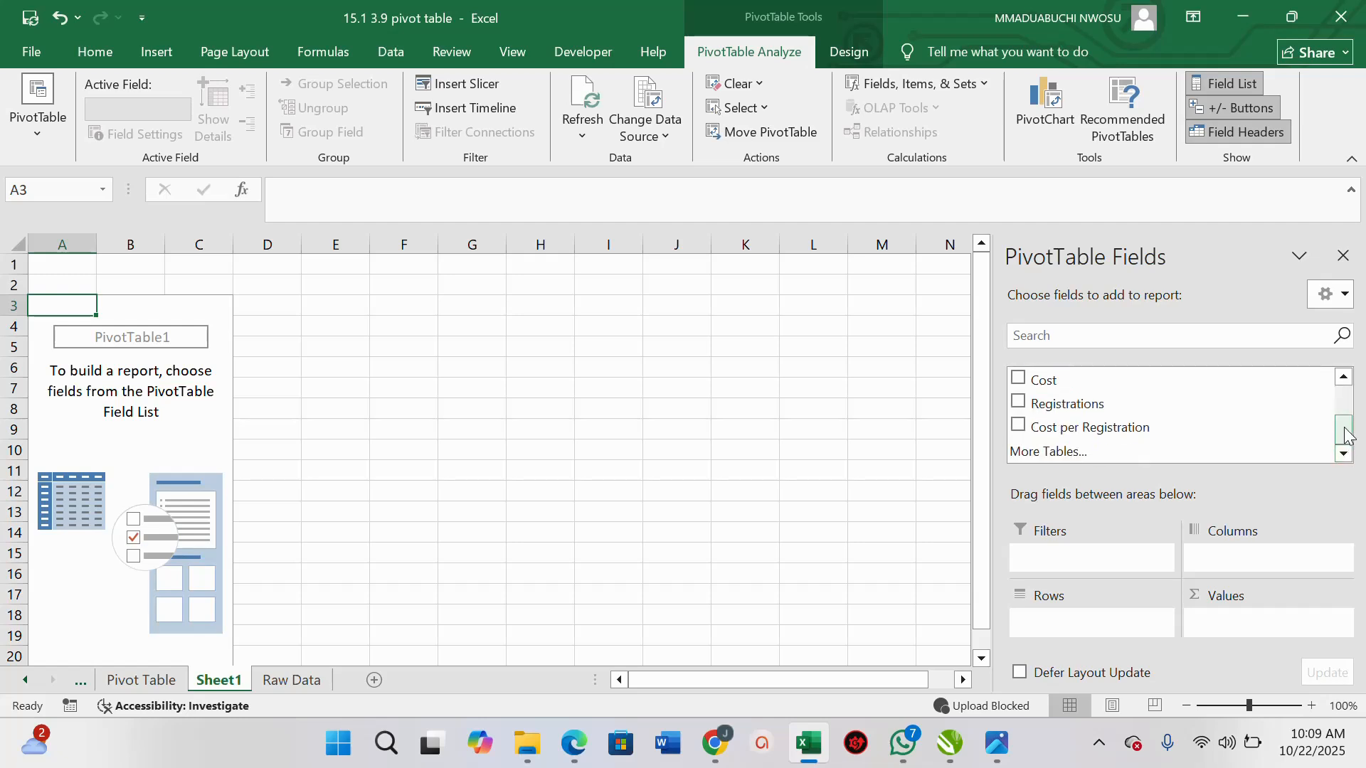
left_click_drag(1349, 425, 1341, 396)
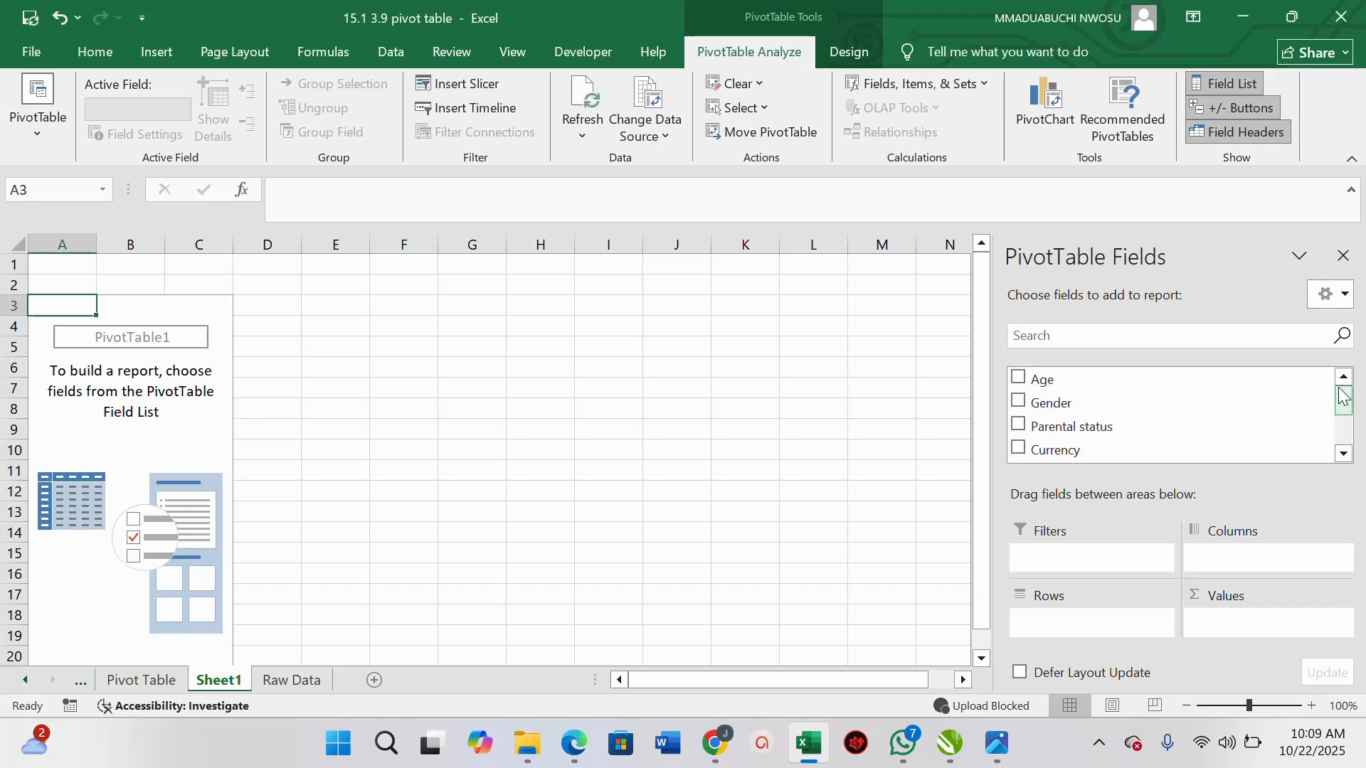
left_click(1018, 380)
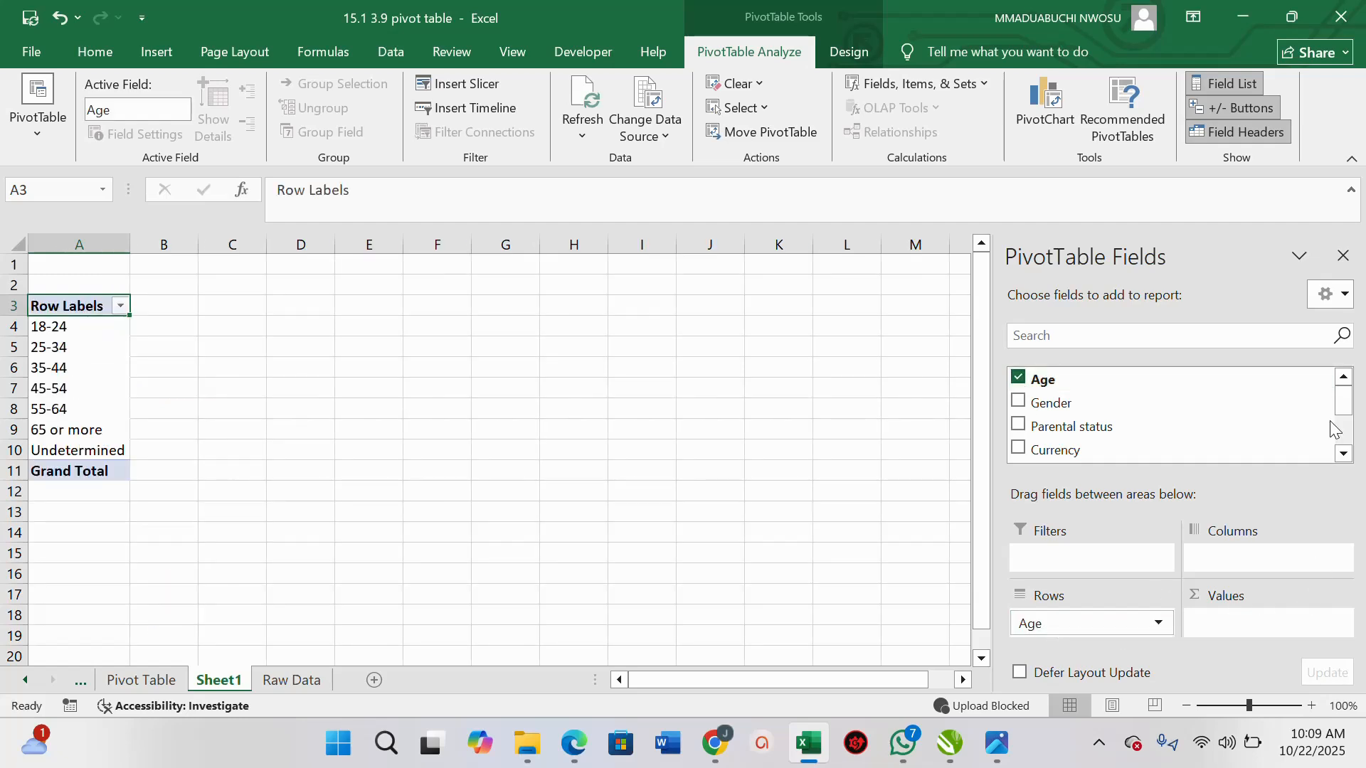
Add the Registrations field to the PivotTable values
left_click_drag(1349, 413, 1348, 440)
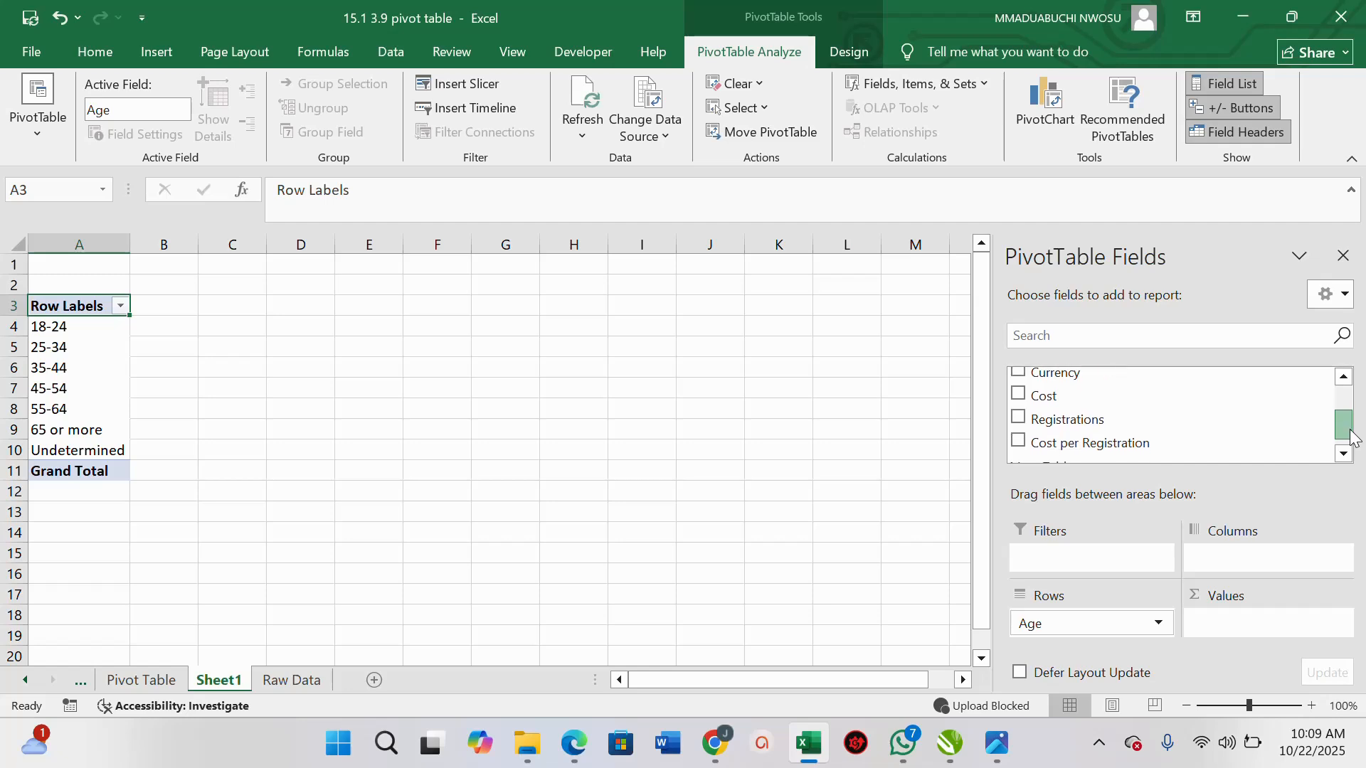
left_click_drag(1091, 416, 1263, 630)
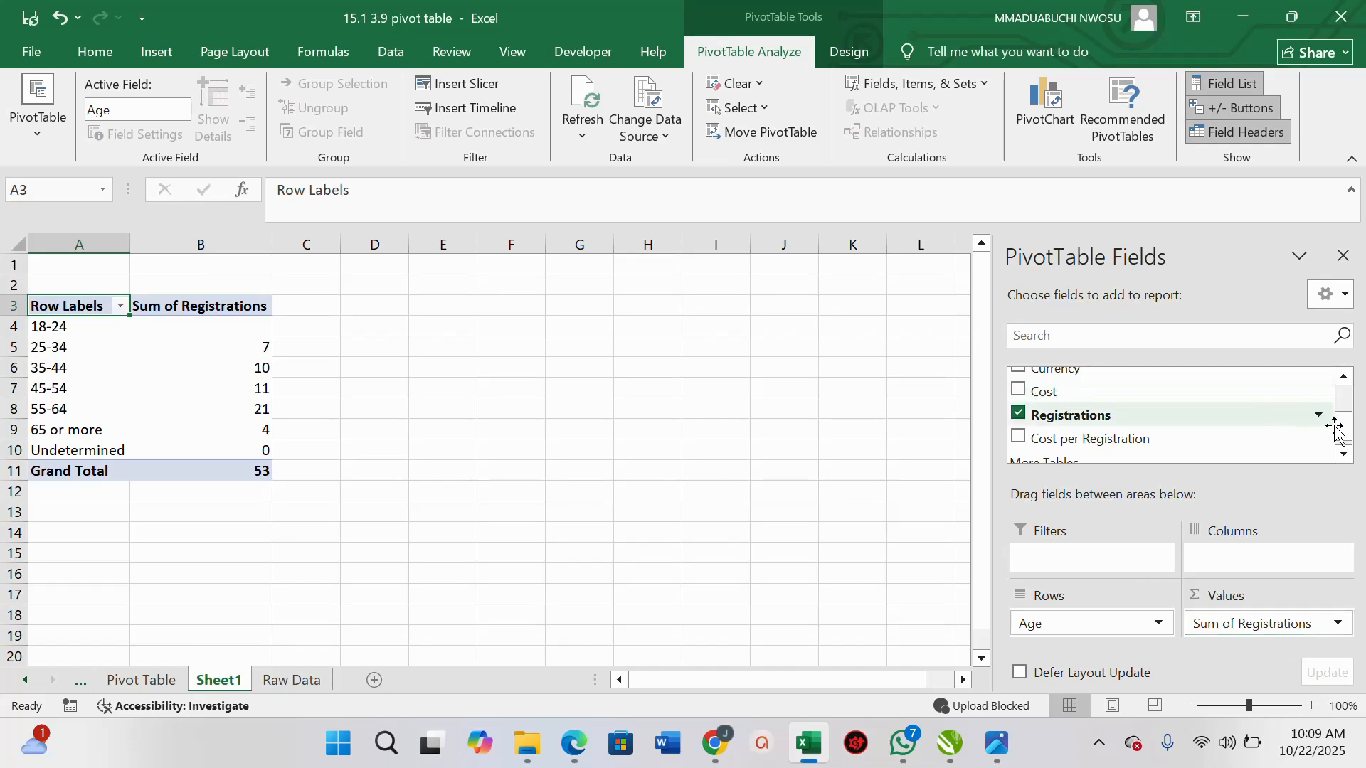
Try Parental status as a column field and remove it again
left_click_drag(1343, 433, 1343, 412)
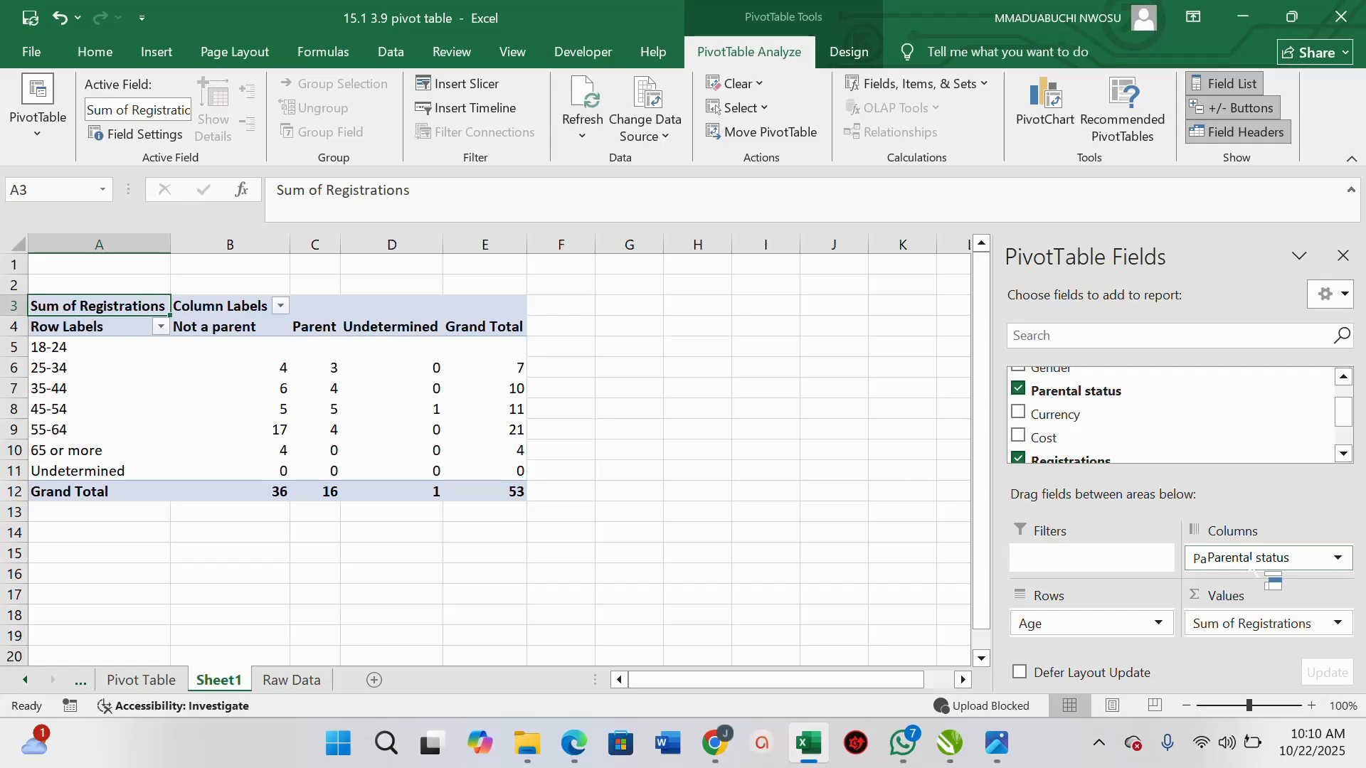
left_click_drag(1254, 571, 1252, 562)
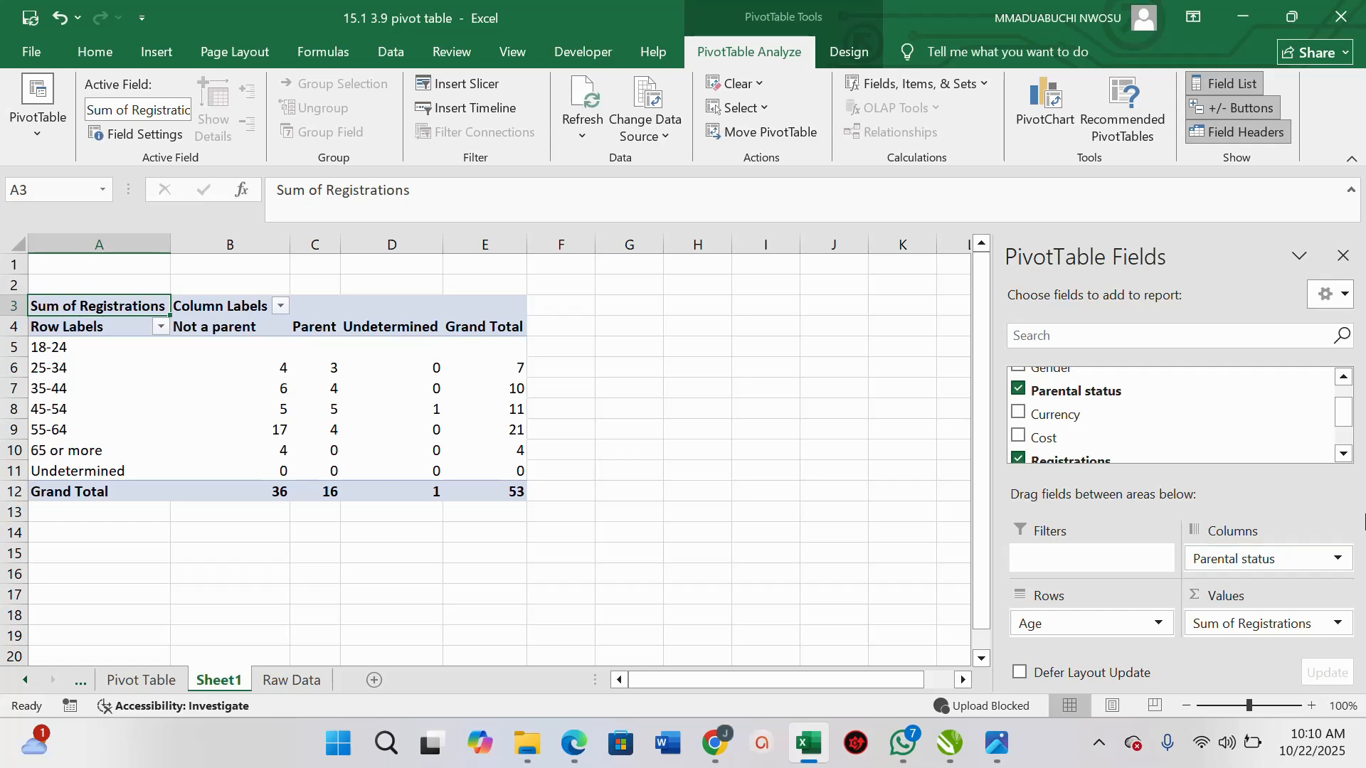
left_click(1019, 391)
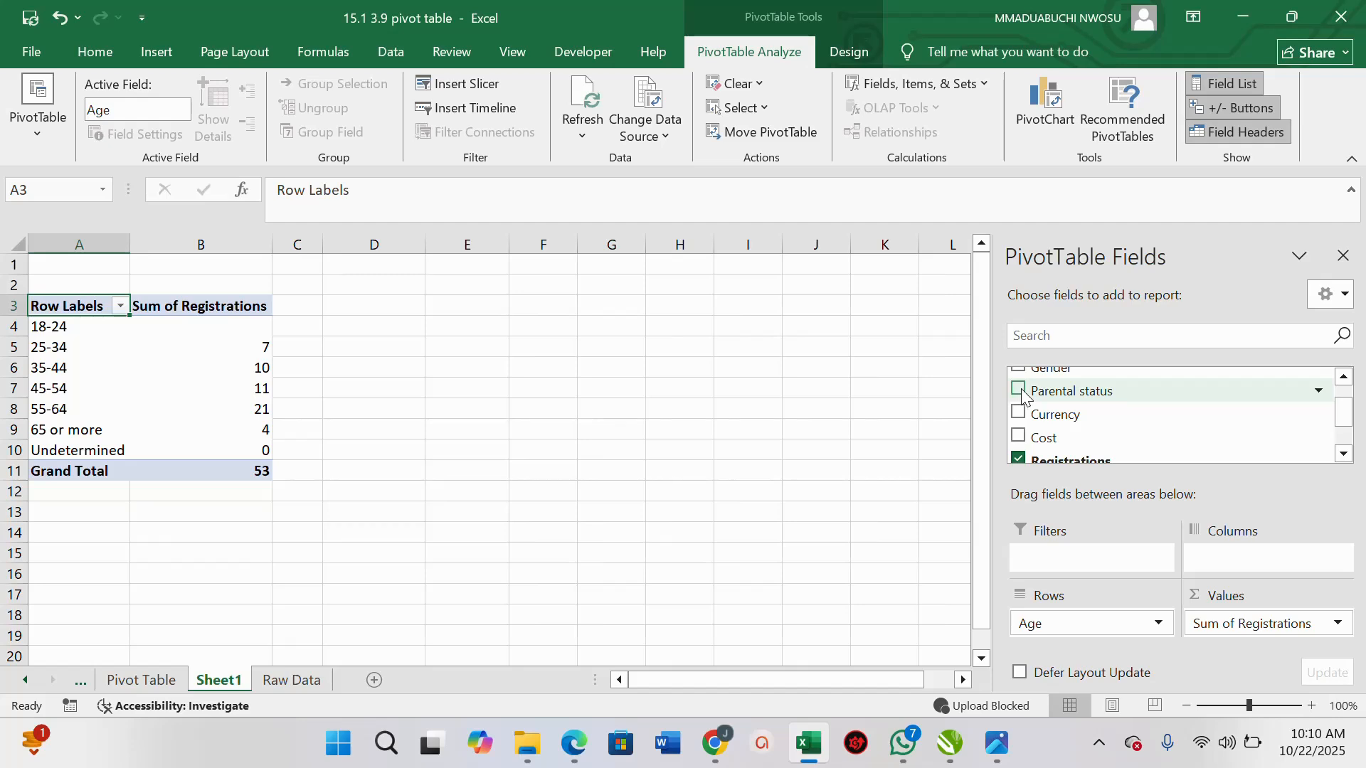
Change the Registrations value field to summarize by Average instead of Sum
left_click(1338, 625)
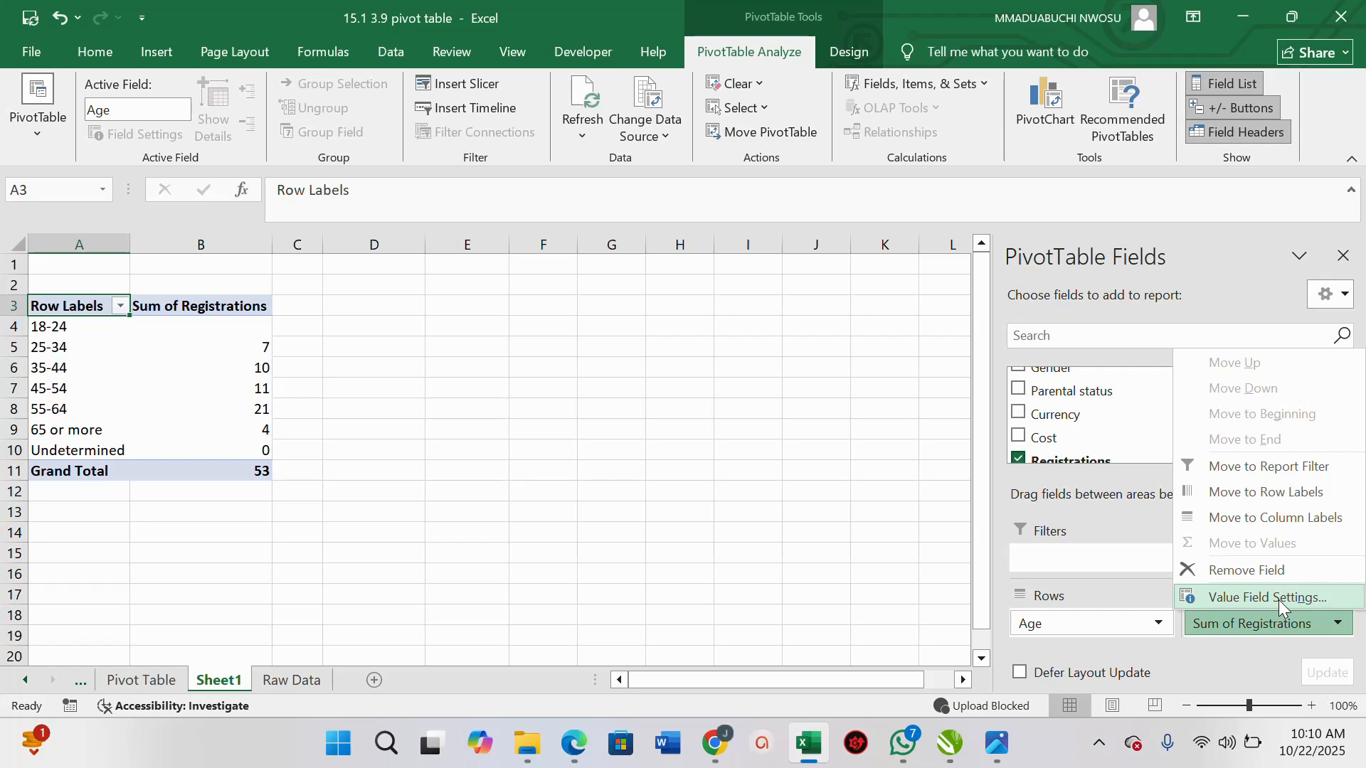
left_click(1279, 600)
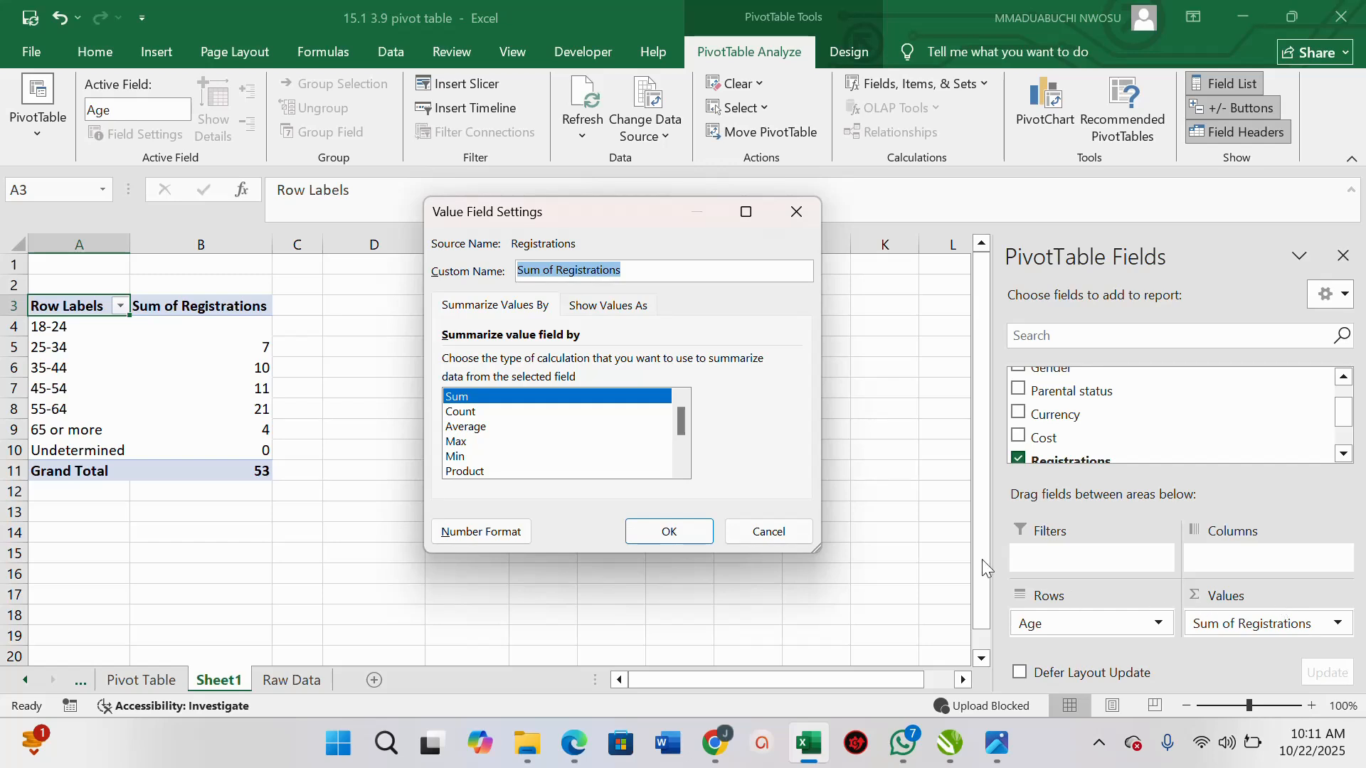
left_click(473, 426)
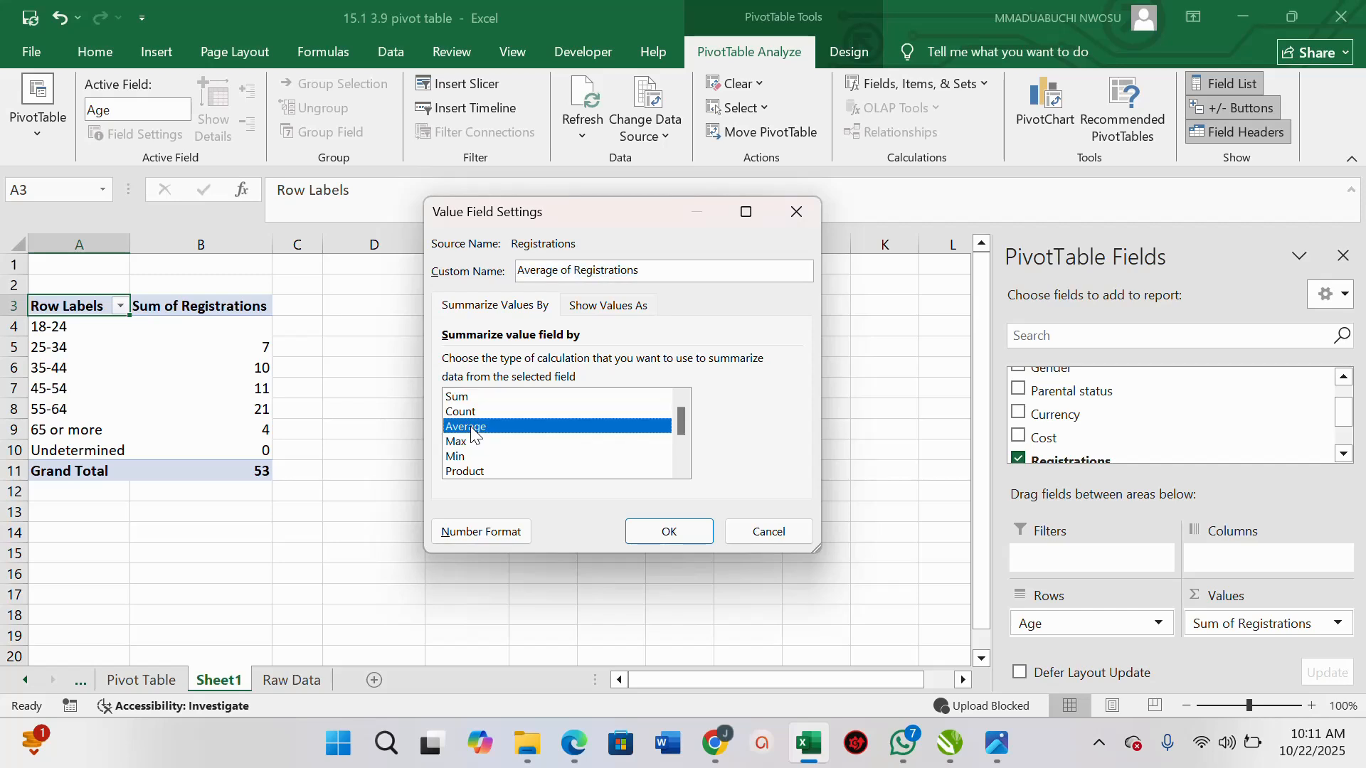
left_click(673, 538)
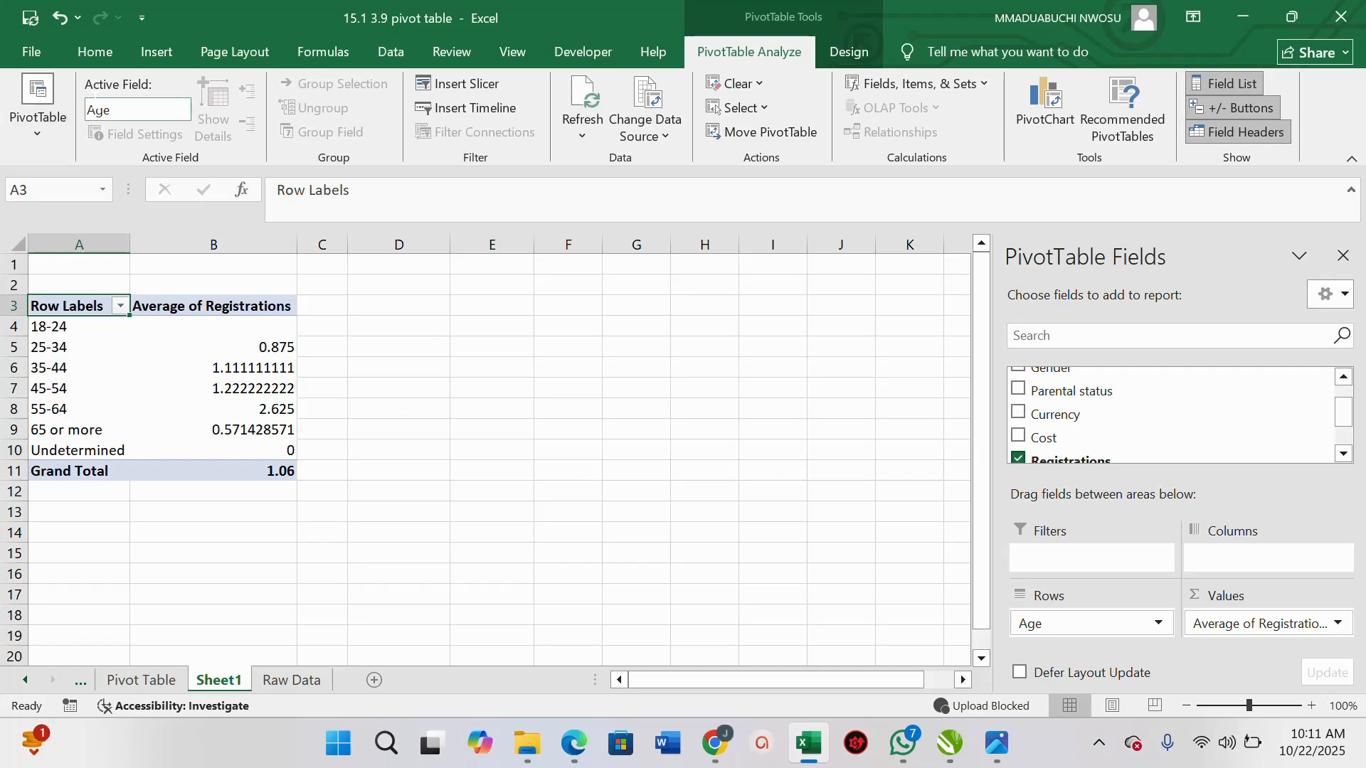
Reduce the averages for 35-44, 45-54 and 65 or more to four decimal places
left_click(88, 50)
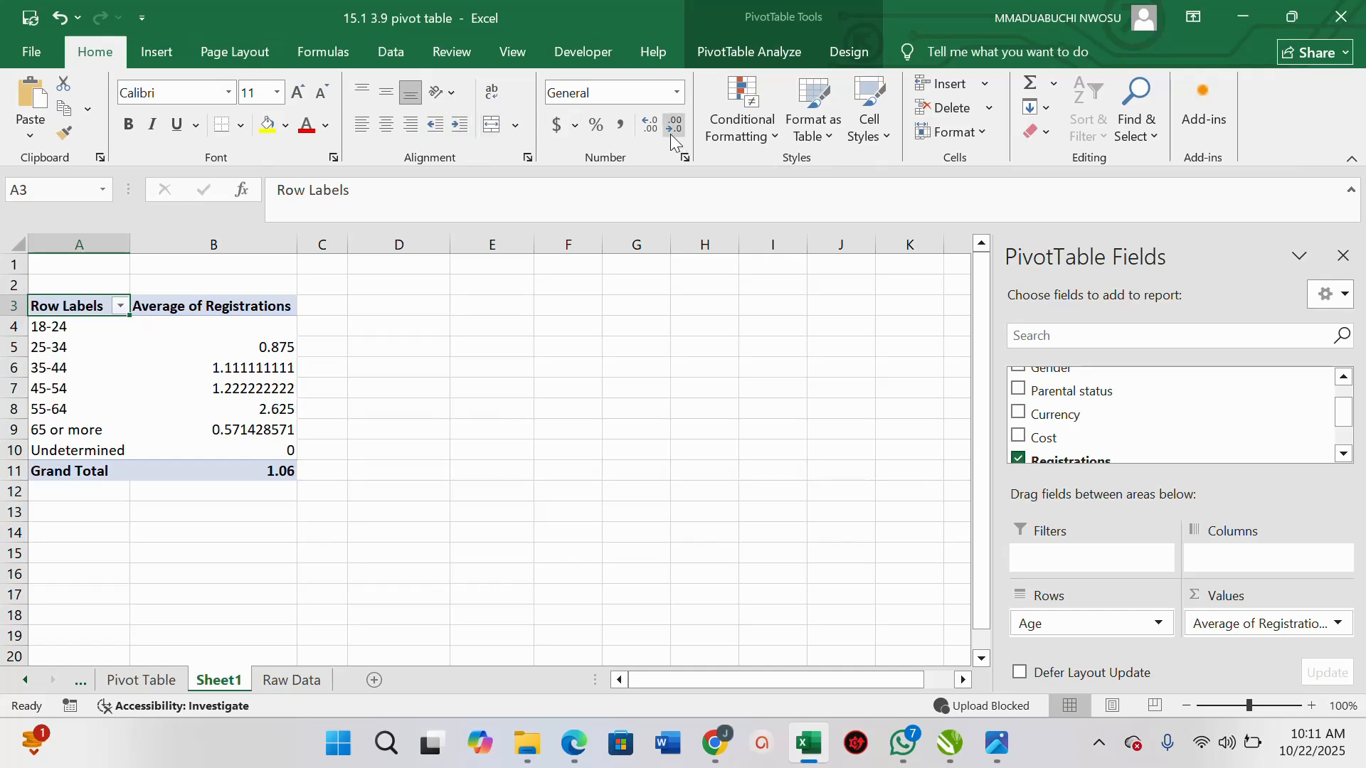
left_click(254, 367)
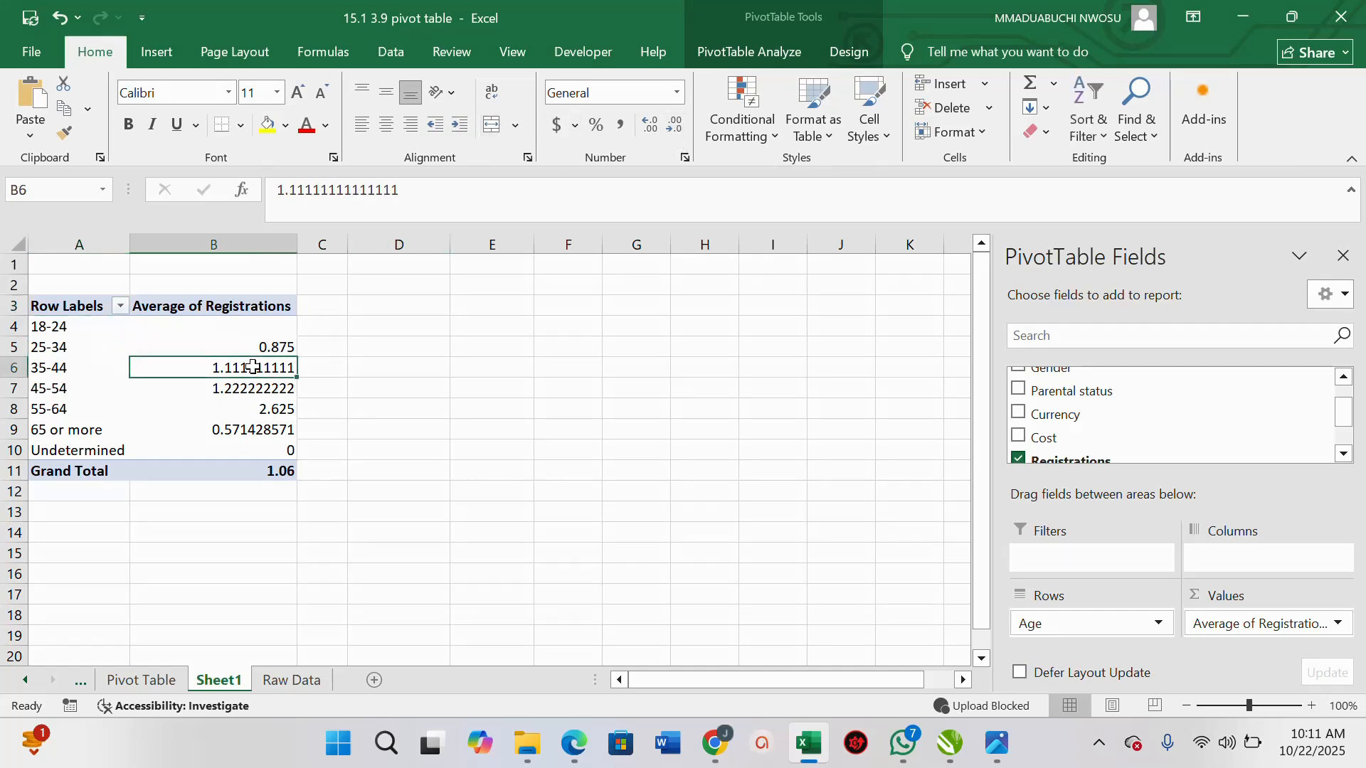
left_click(667, 126)
left_click(667, 127)
left_click(667, 126)
left_click(667, 127)
left_click(667, 127)
left_click(244, 389)
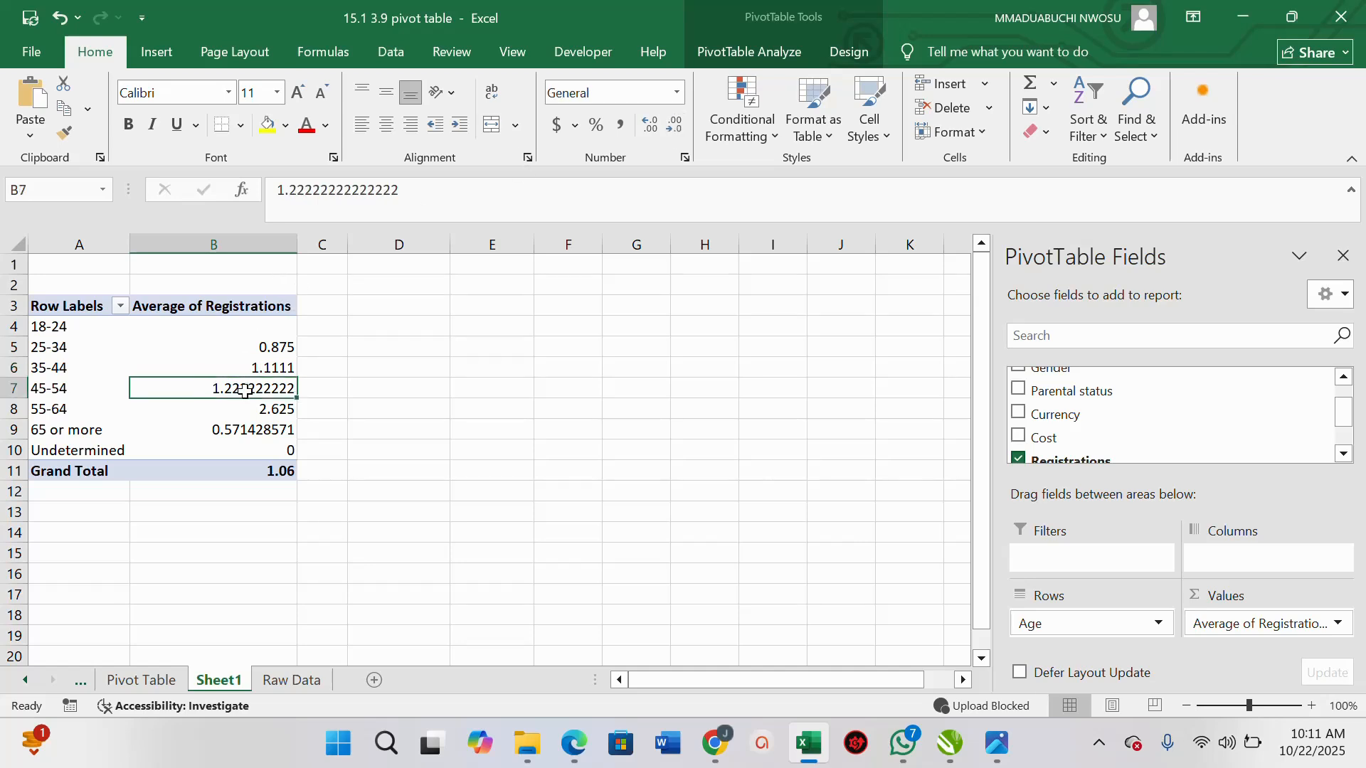
left_click(674, 127)
left_click(675, 127)
left_click(675, 127)
left_click(675, 126)
left_click(674, 127)
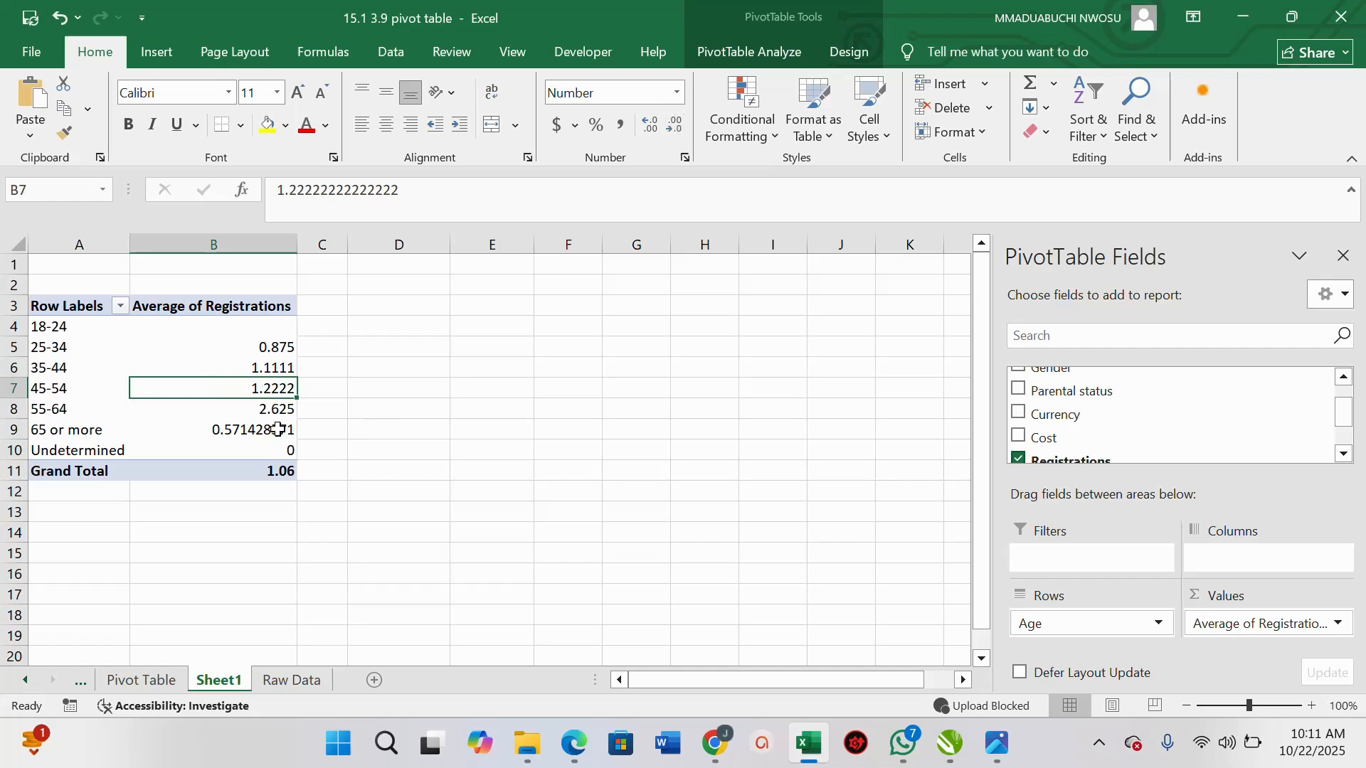
left_click(245, 434)
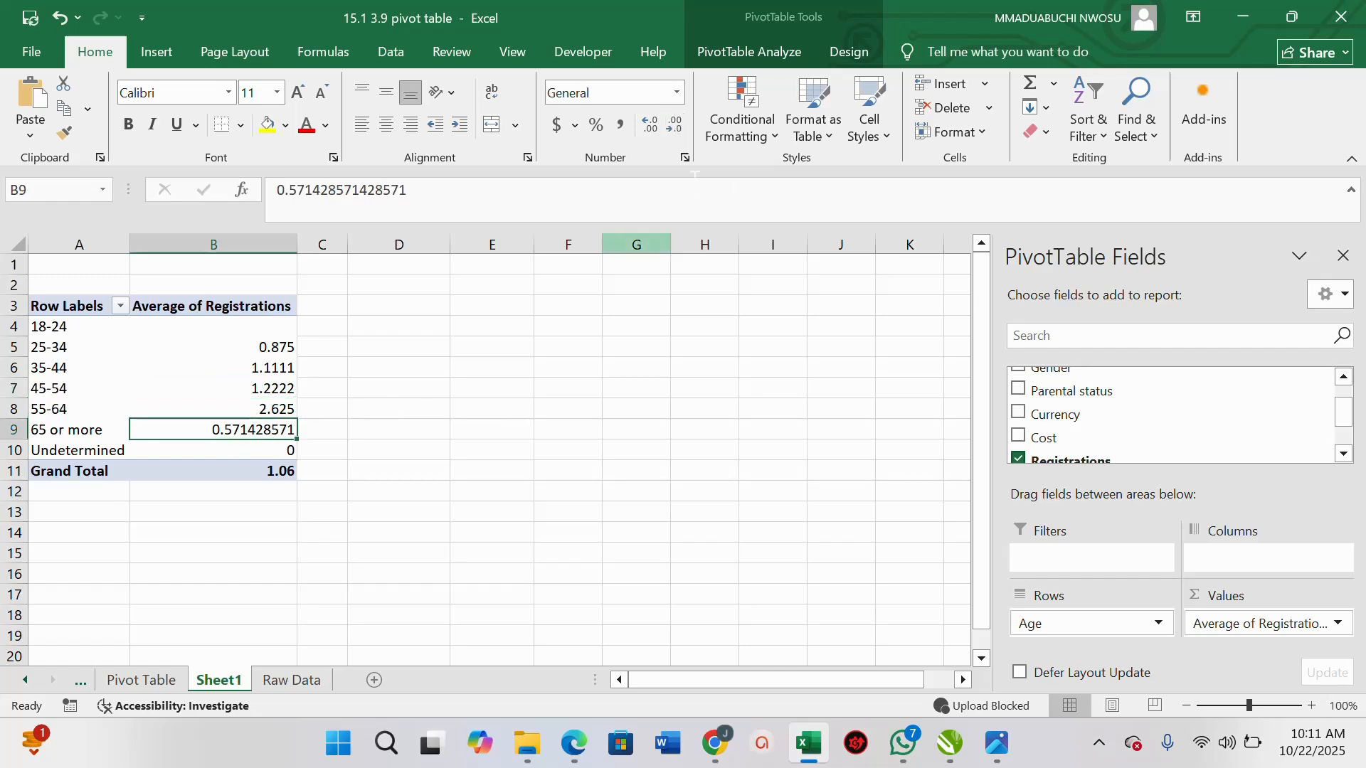
left_click(673, 127)
left_click(673, 126)
left_click(673, 127)
left_click(673, 127)
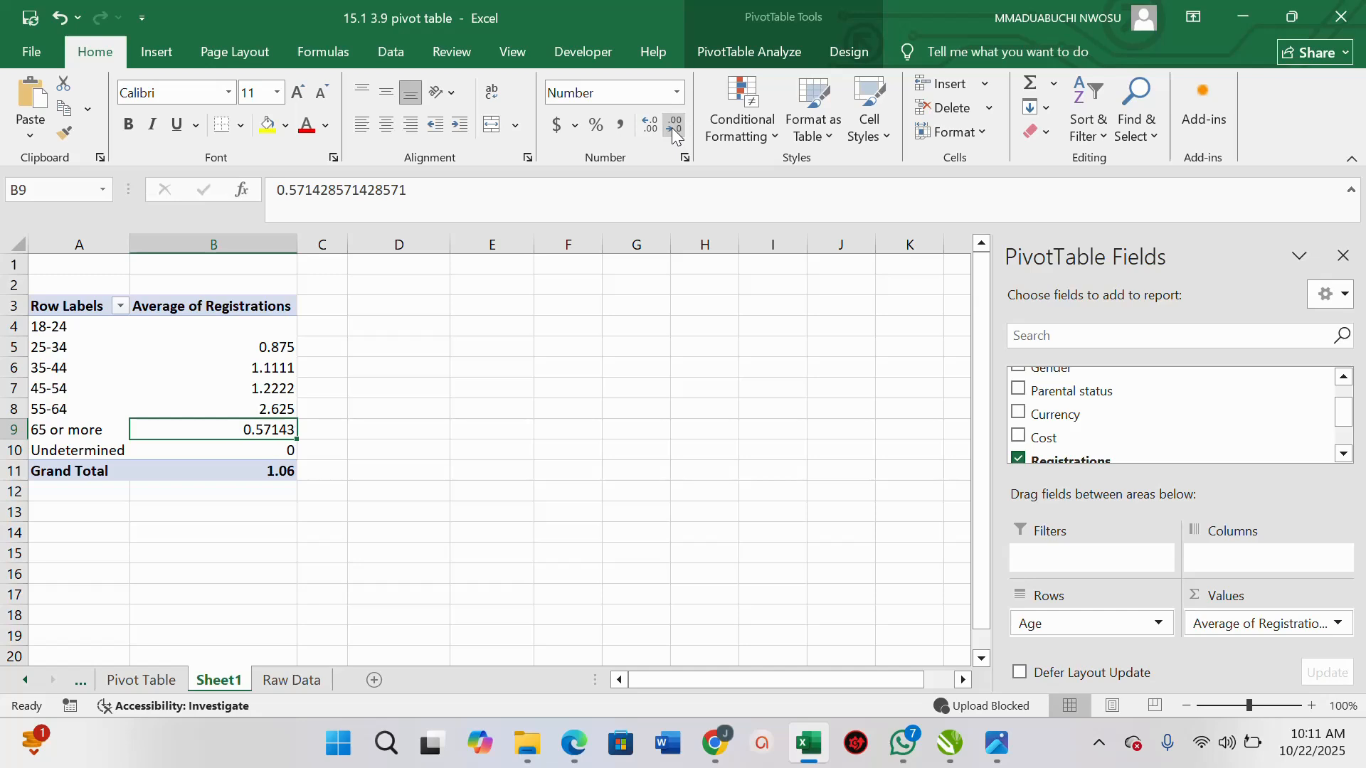
left_click(673, 126)
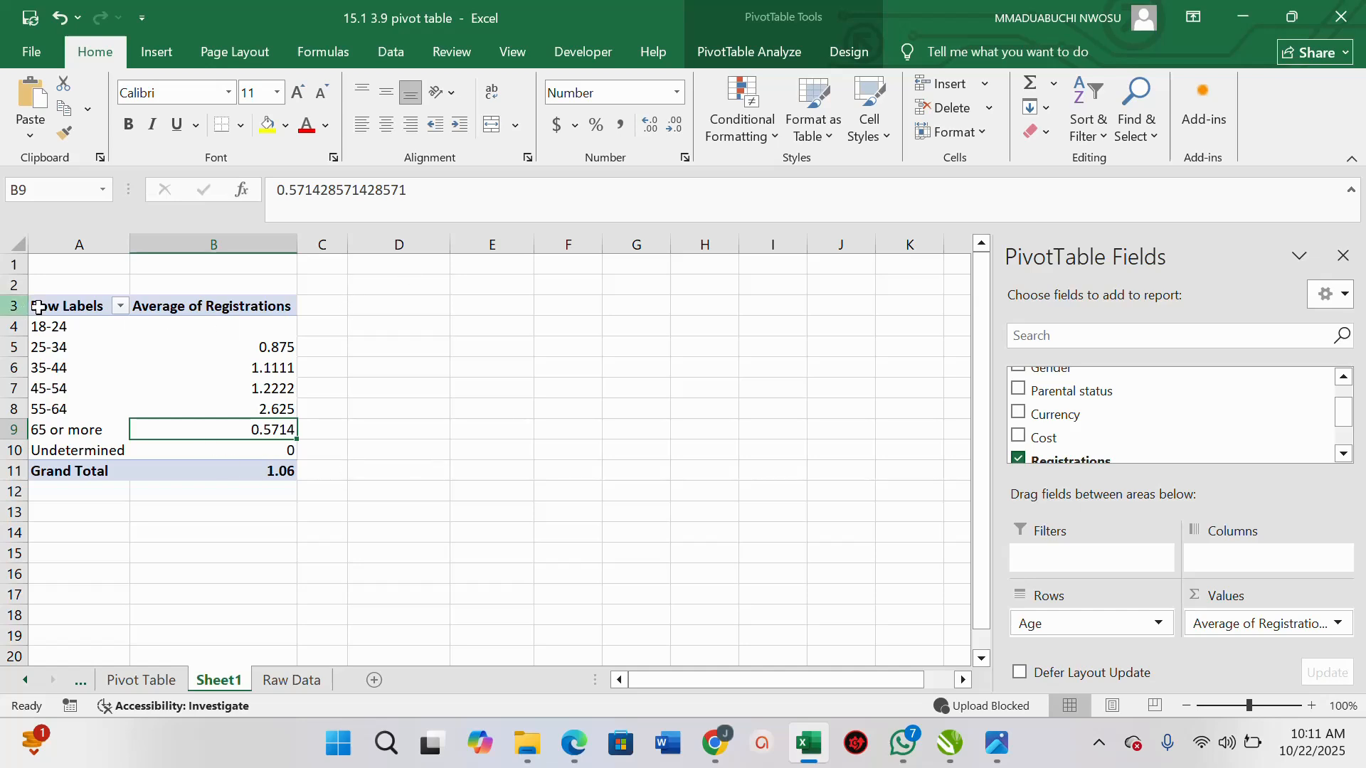
Apply all borders to the PivotTable range from Row Labels to the Grand Total
left_click_drag(52, 306, 254, 464)
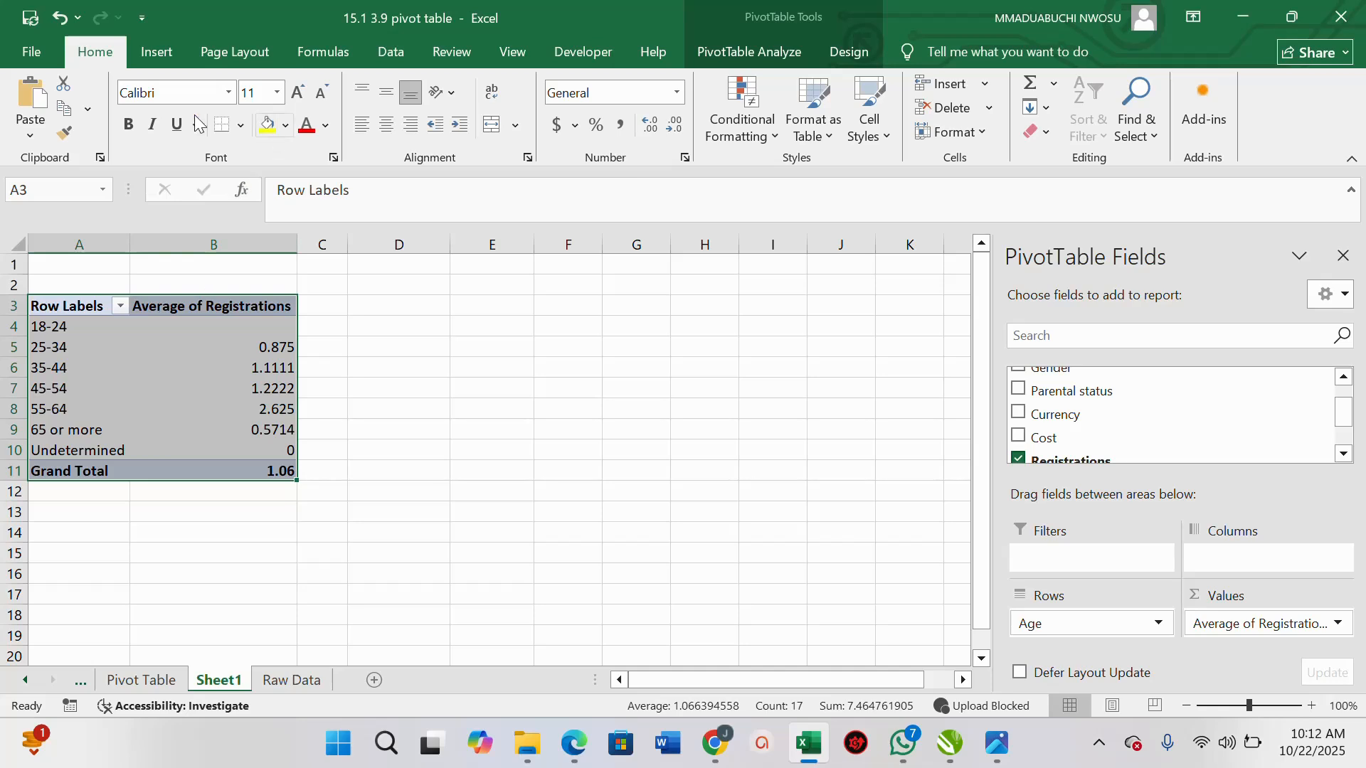
left_click(240, 126)
left_click(285, 315)
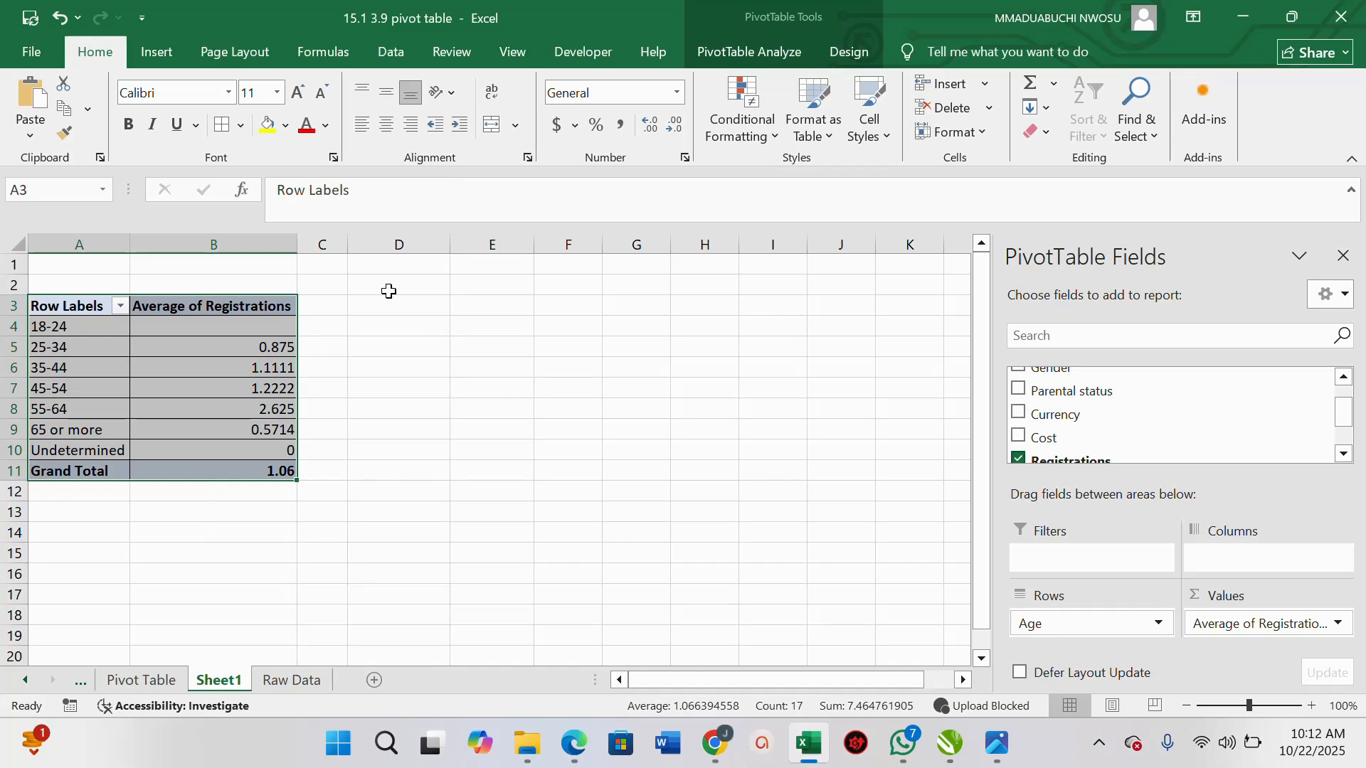
Apply a blue Medium PivotTable style to the table
left_click(845, 54)
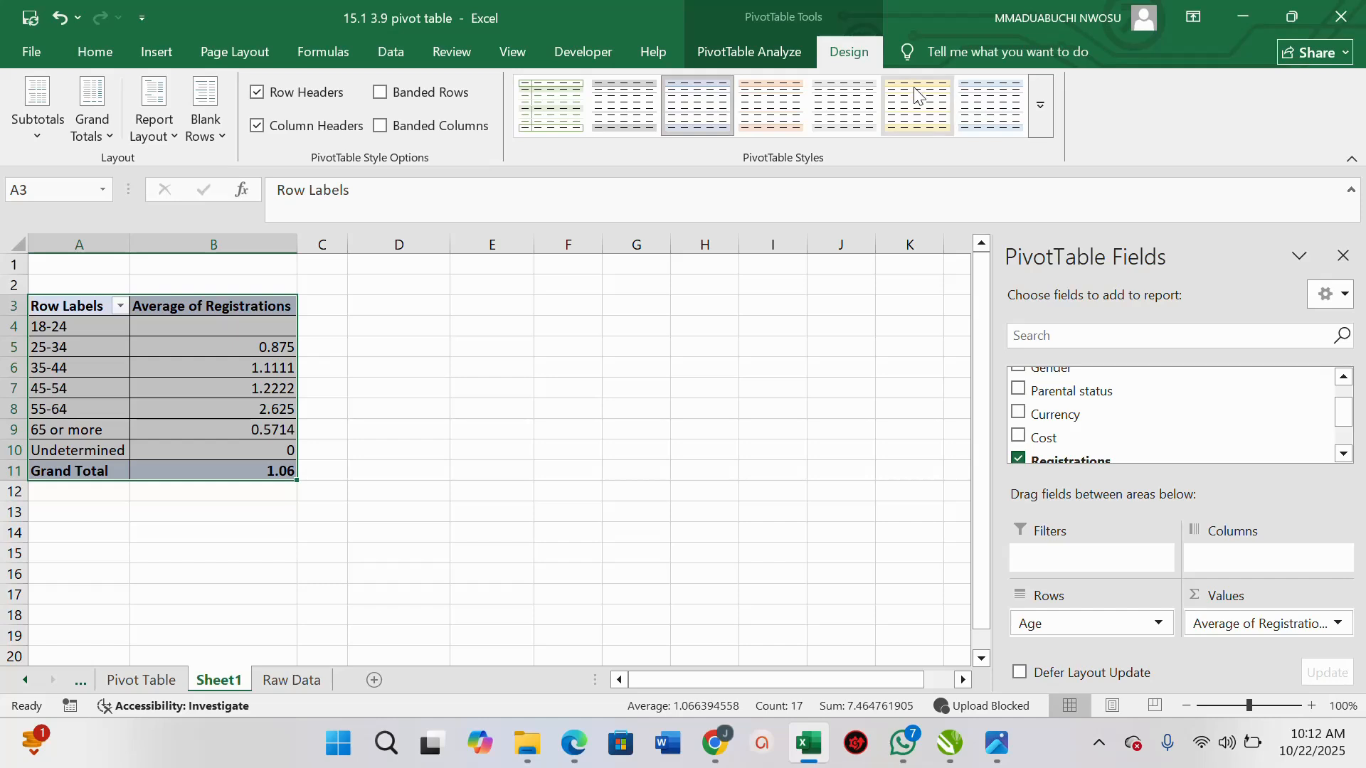
left_click(1040, 103)
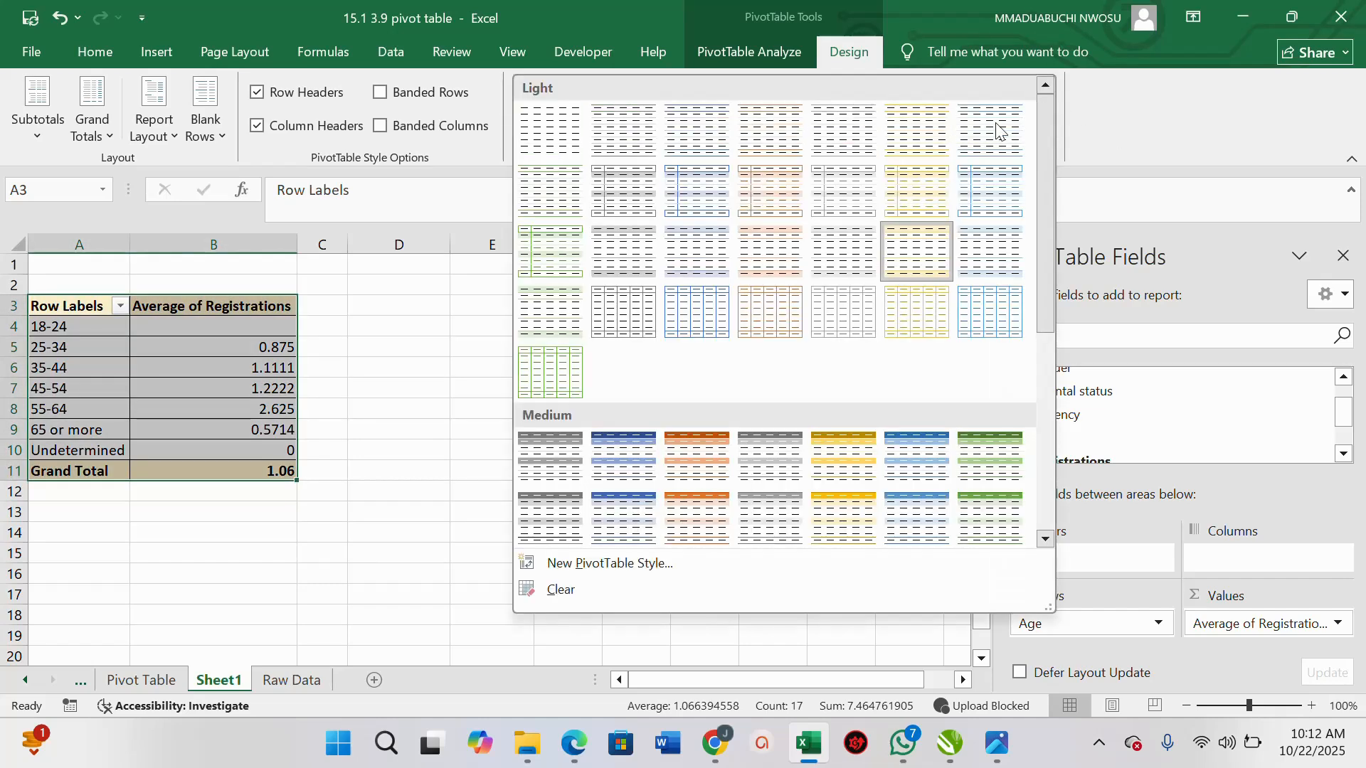
left_click(895, 460)
left_click(775, 78)
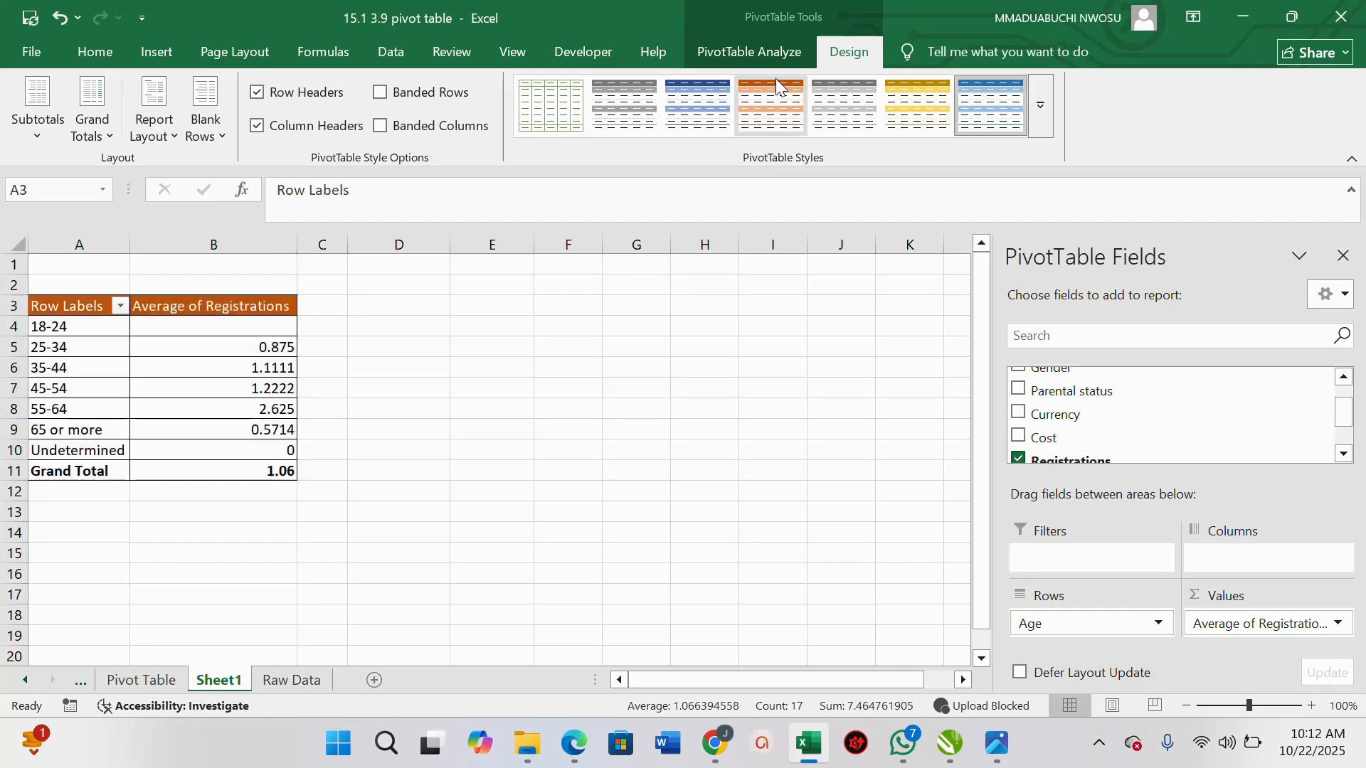
left_click(1035, 115)
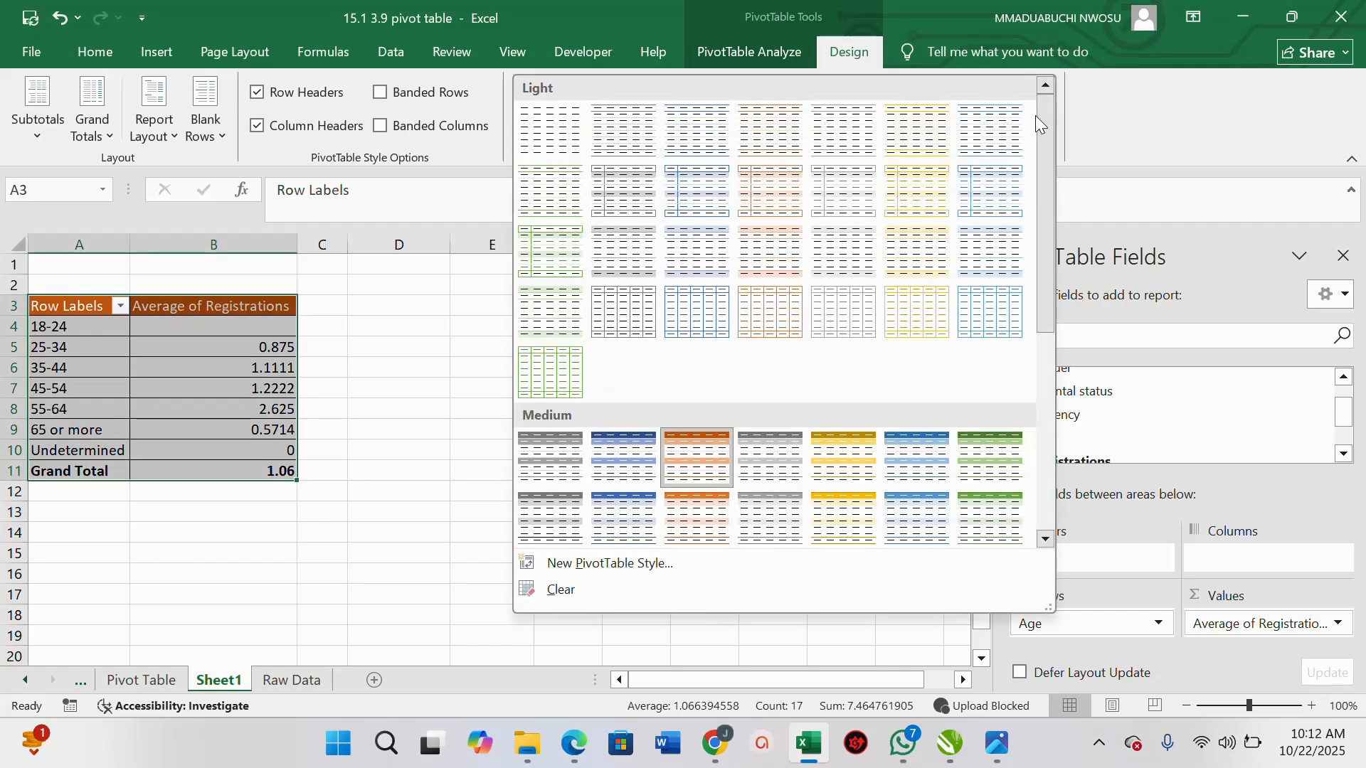
left_click(918, 493)
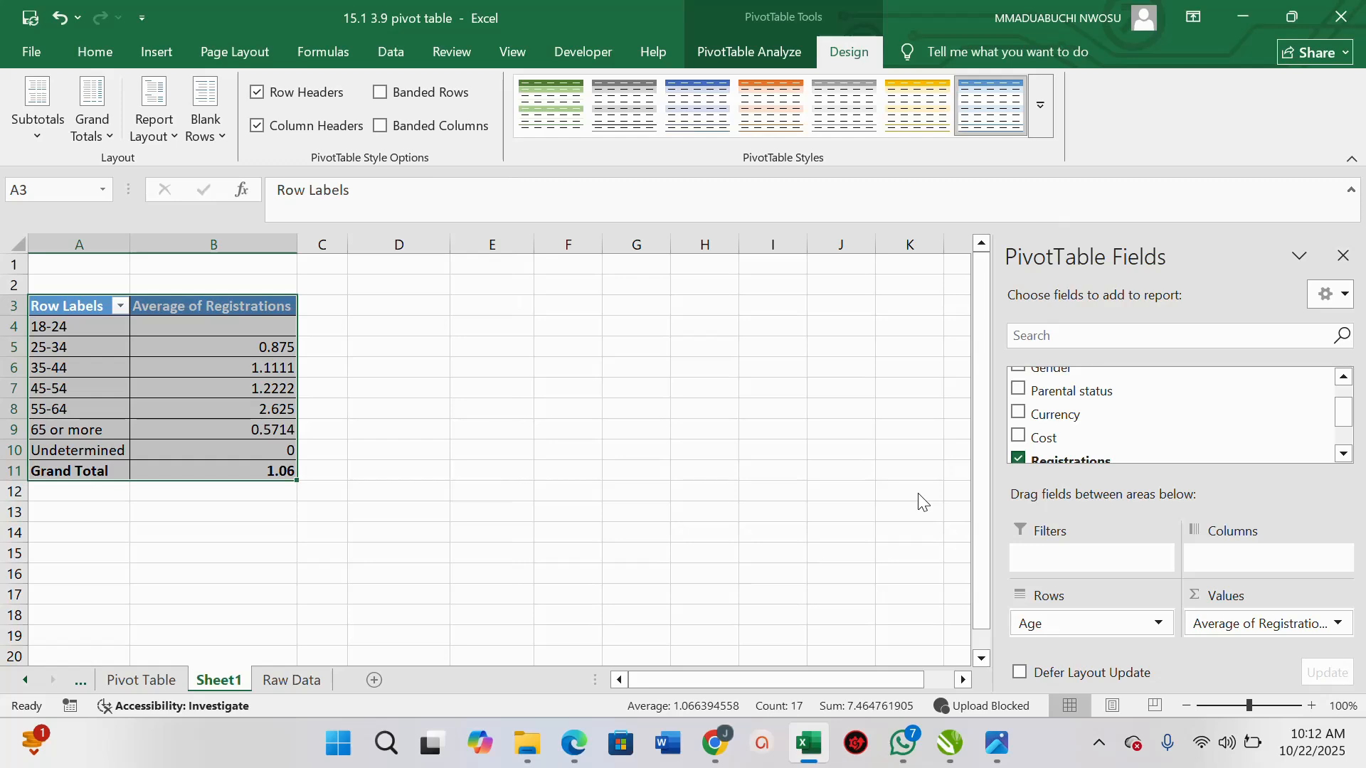
Switch the PivotTable report layout to Tabular Form
left_click(37, 141)
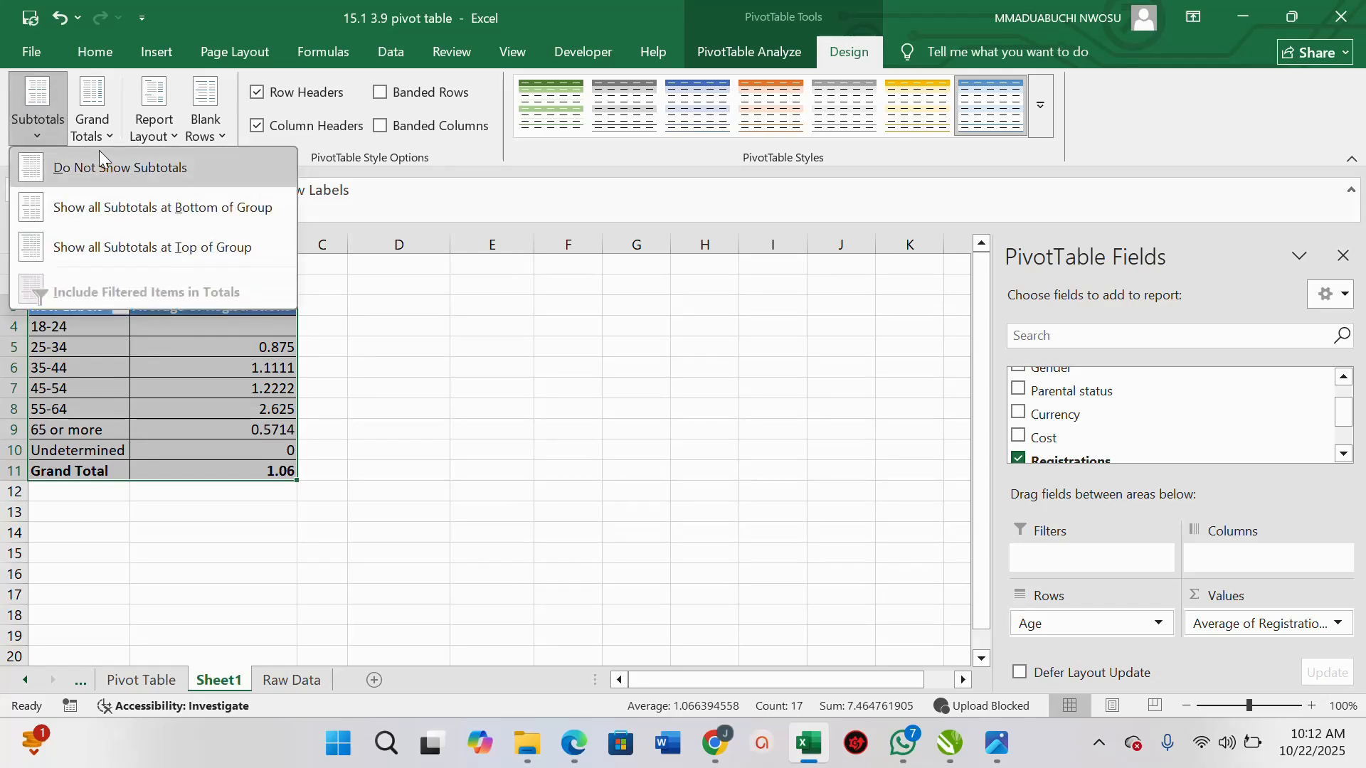
left_click(108, 134)
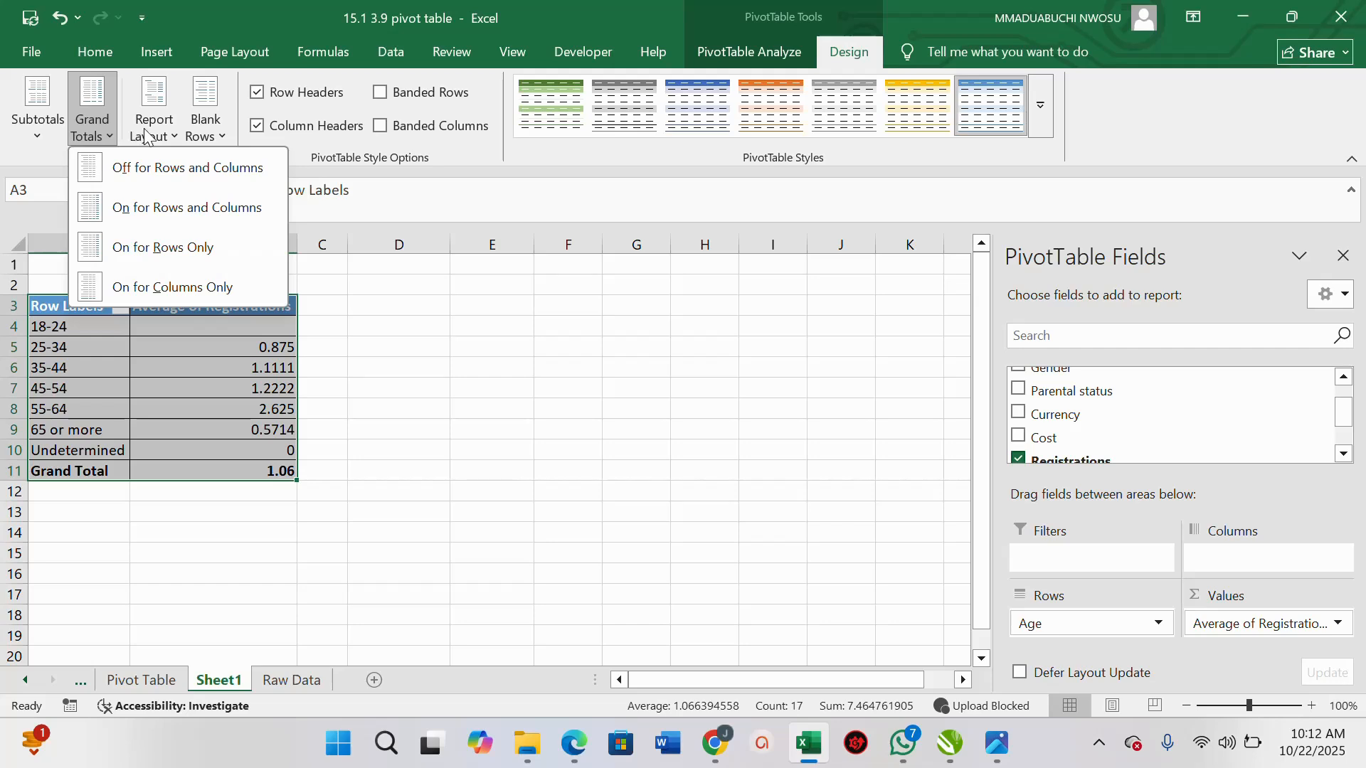
left_click(174, 139)
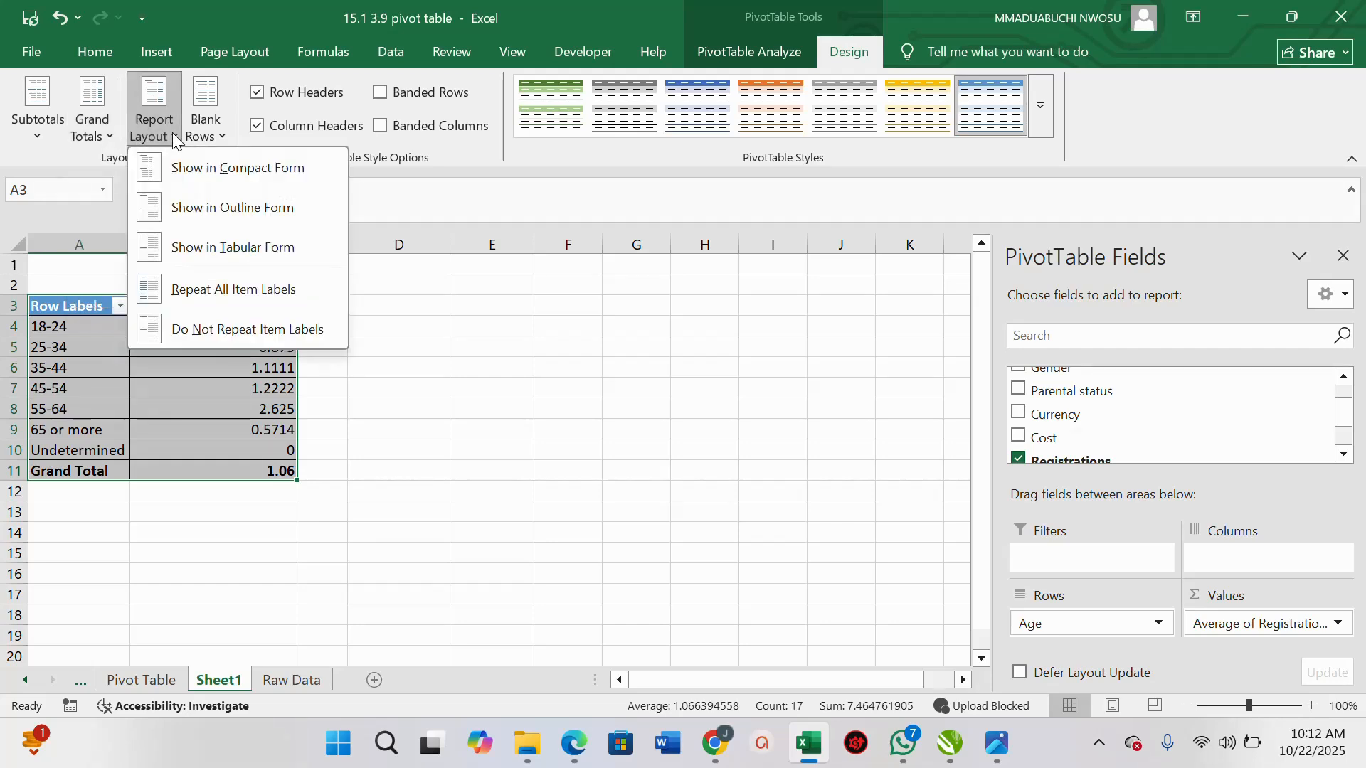
left_click(231, 247)
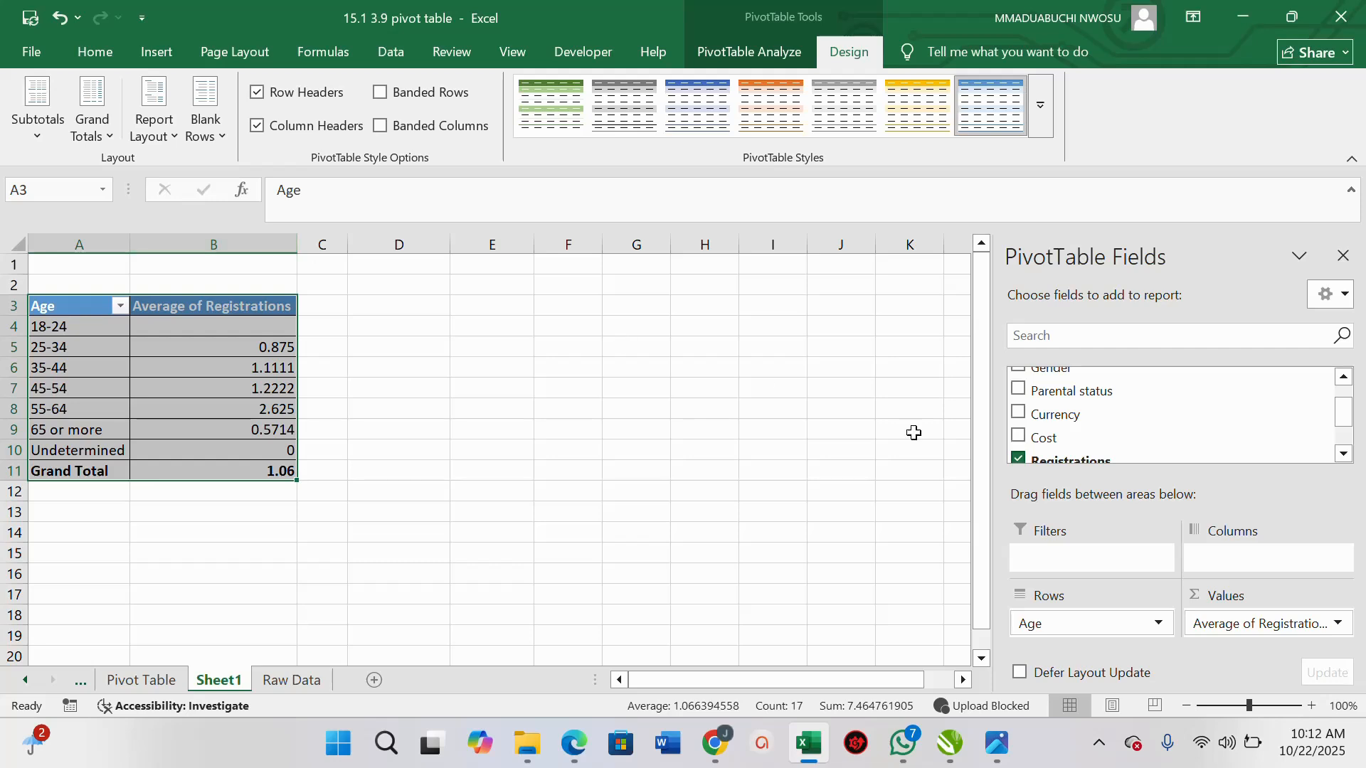
Add the Gender field to the PivotTable rows
left_click(1344, 378)
left_click(1344, 379)
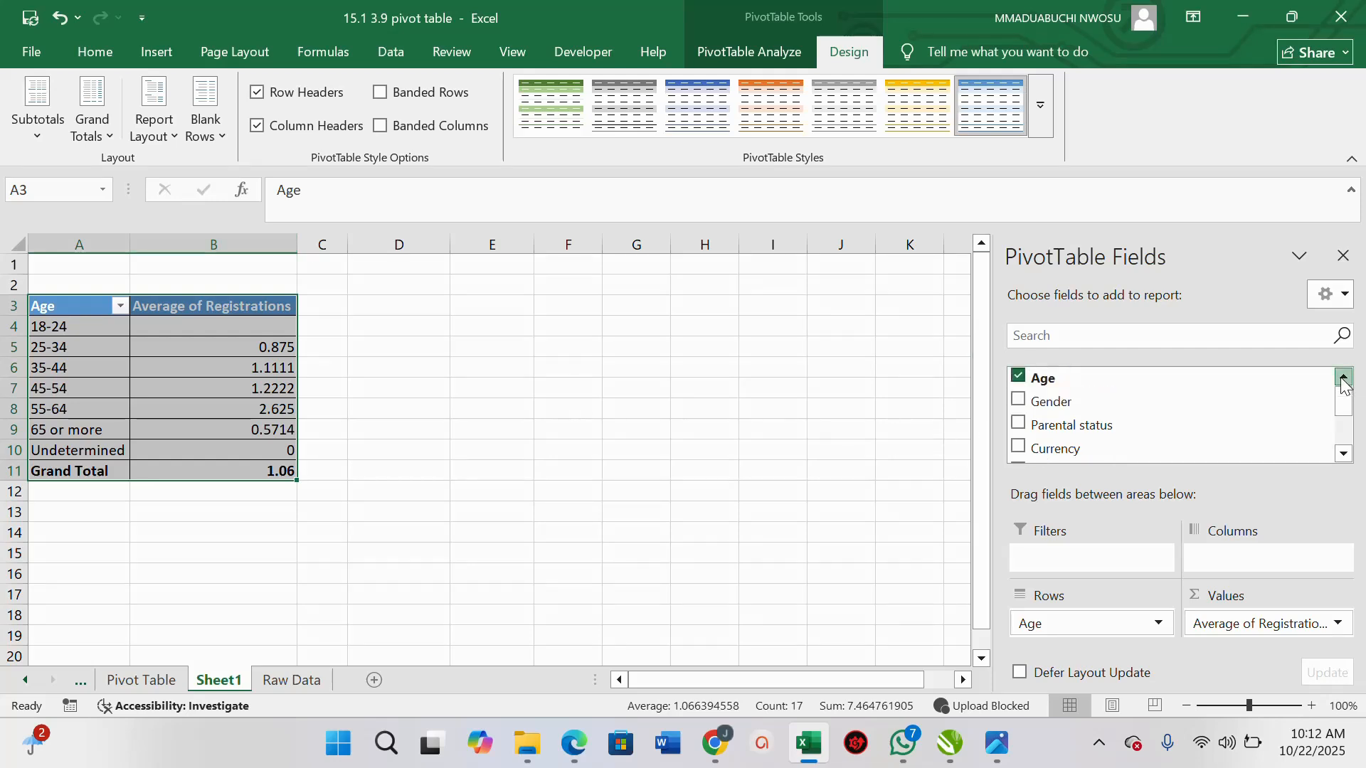
left_click(1020, 402)
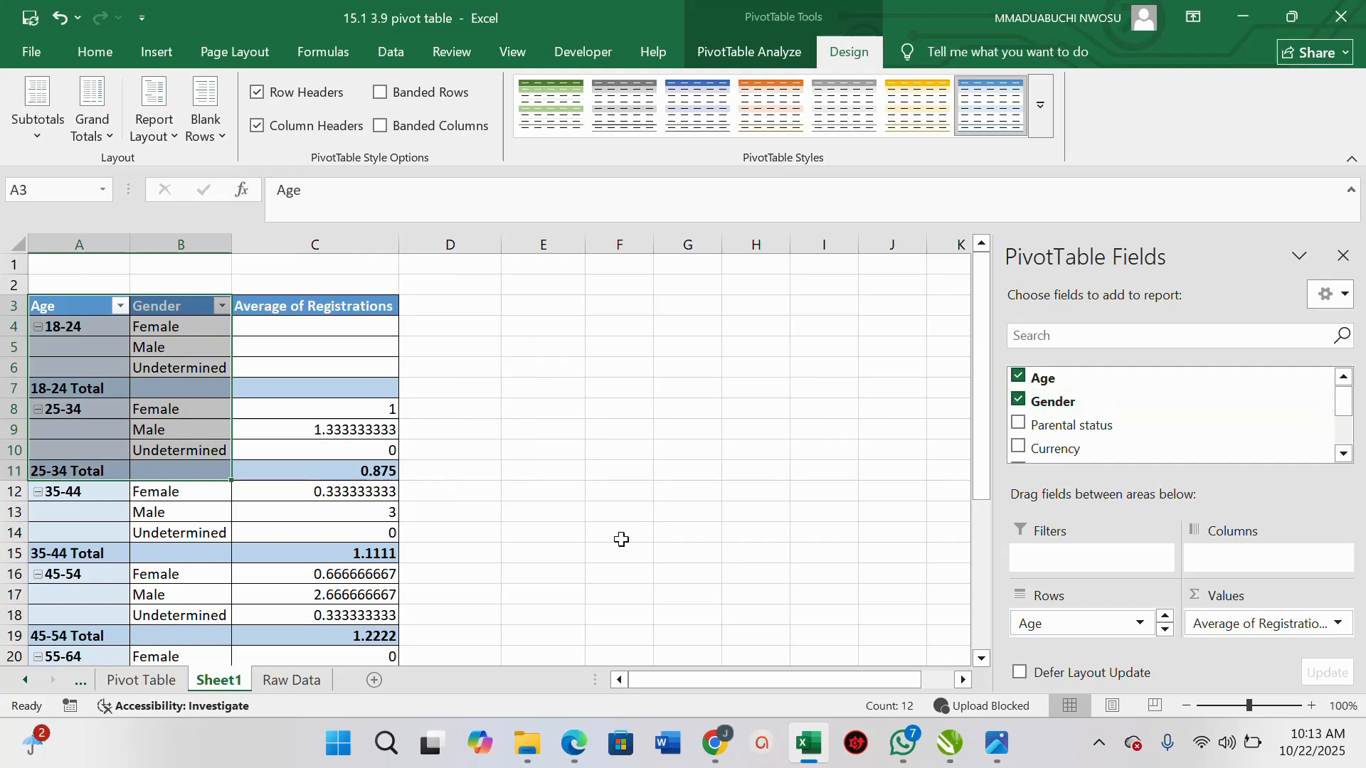
Look through the Raw Data and Pivot Table sheets, returning to Sheet1
left_click(294, 681)
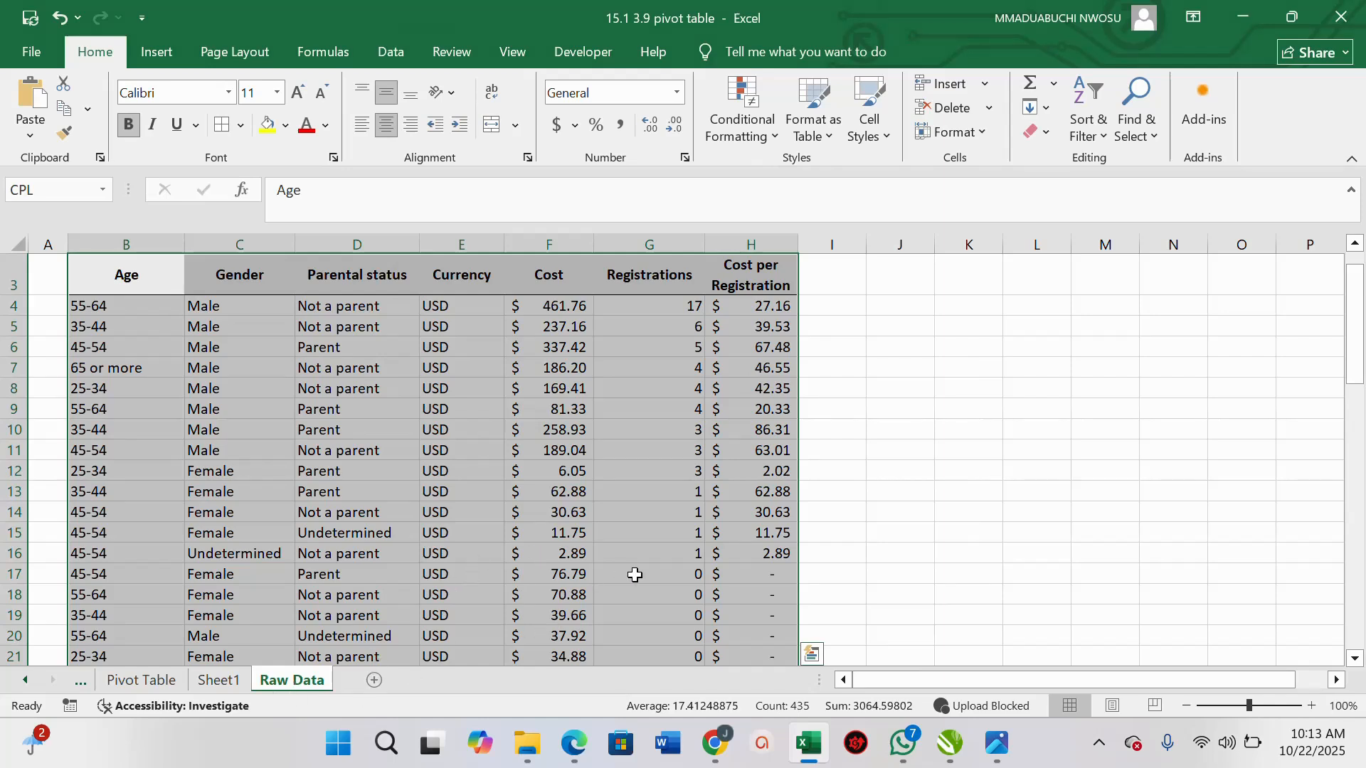
left_click(149, 677)
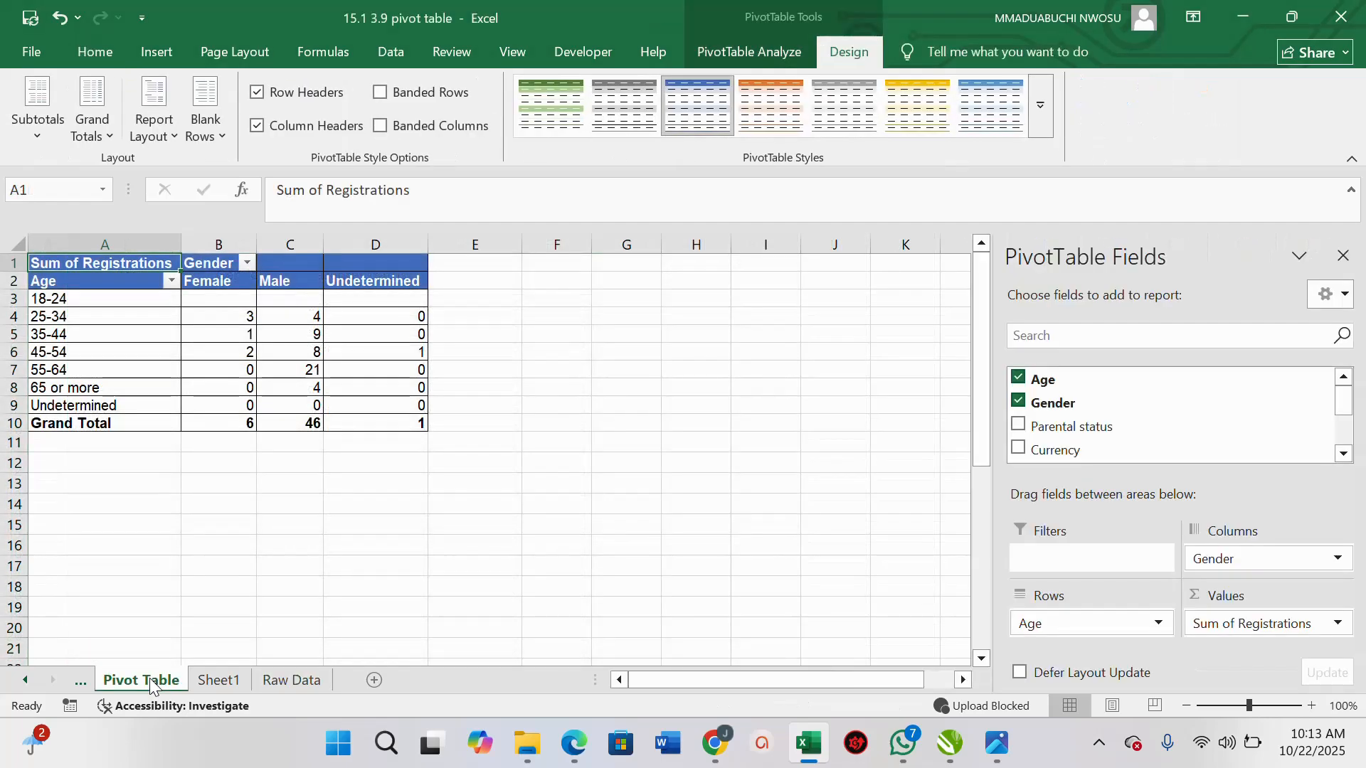
left_click(226, 681)
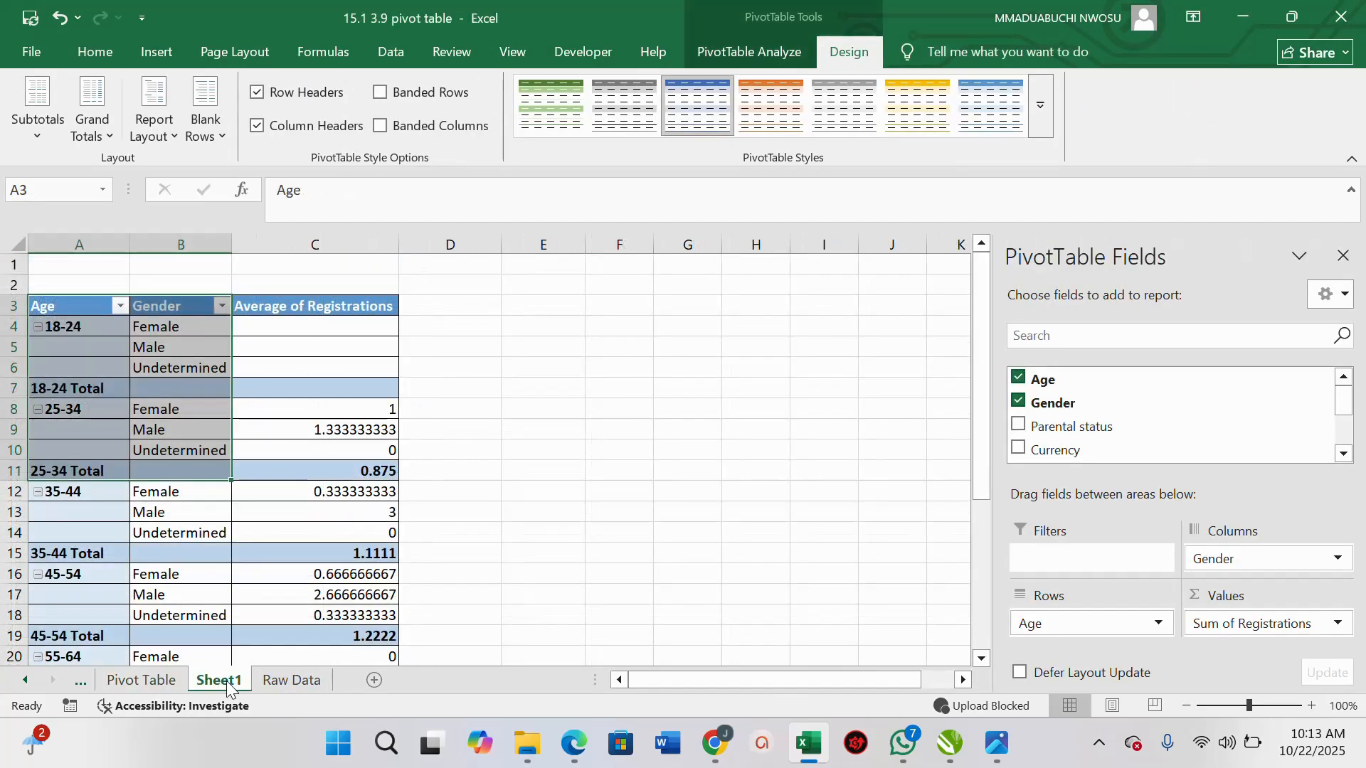
Refresh the PivotTable on Sheet1
left_click_drag(187, 507, 239, 476)
left_click(238, 477)
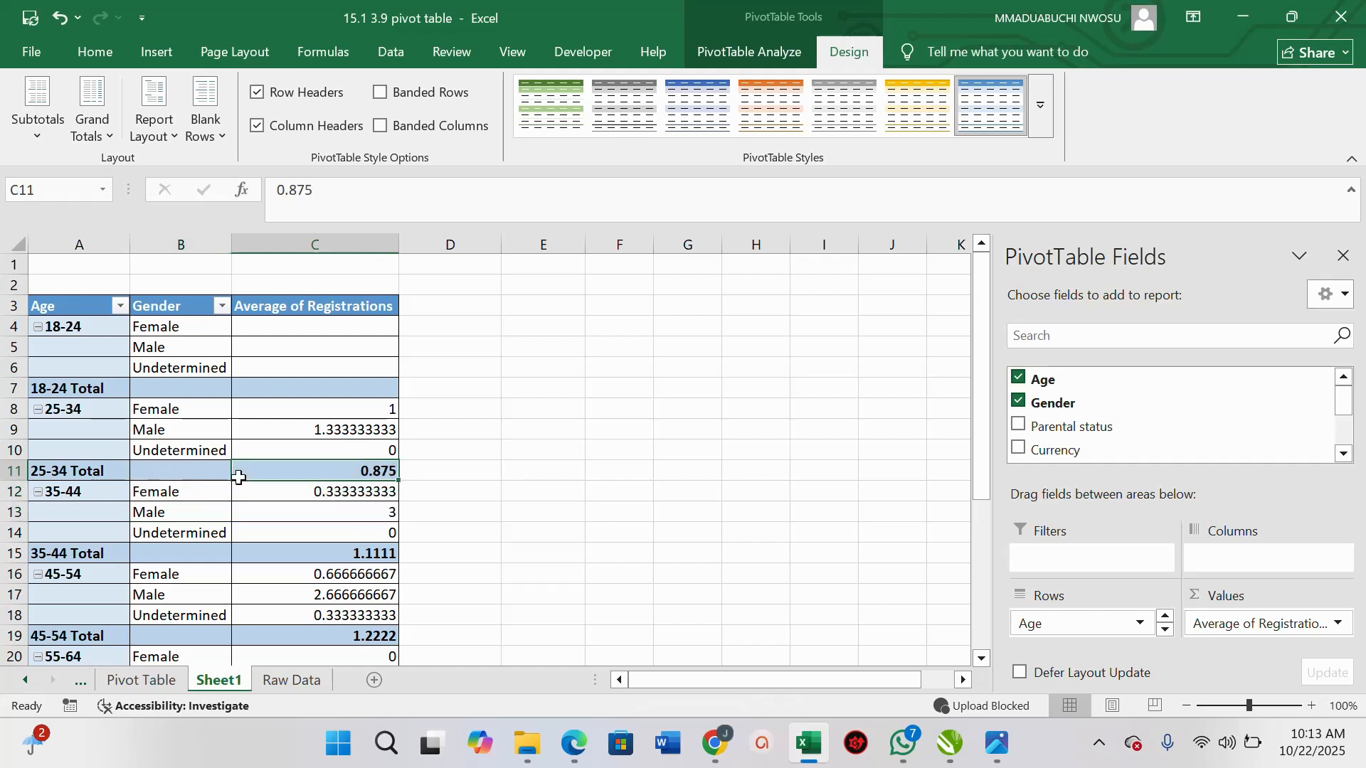
right_click(287, 389)
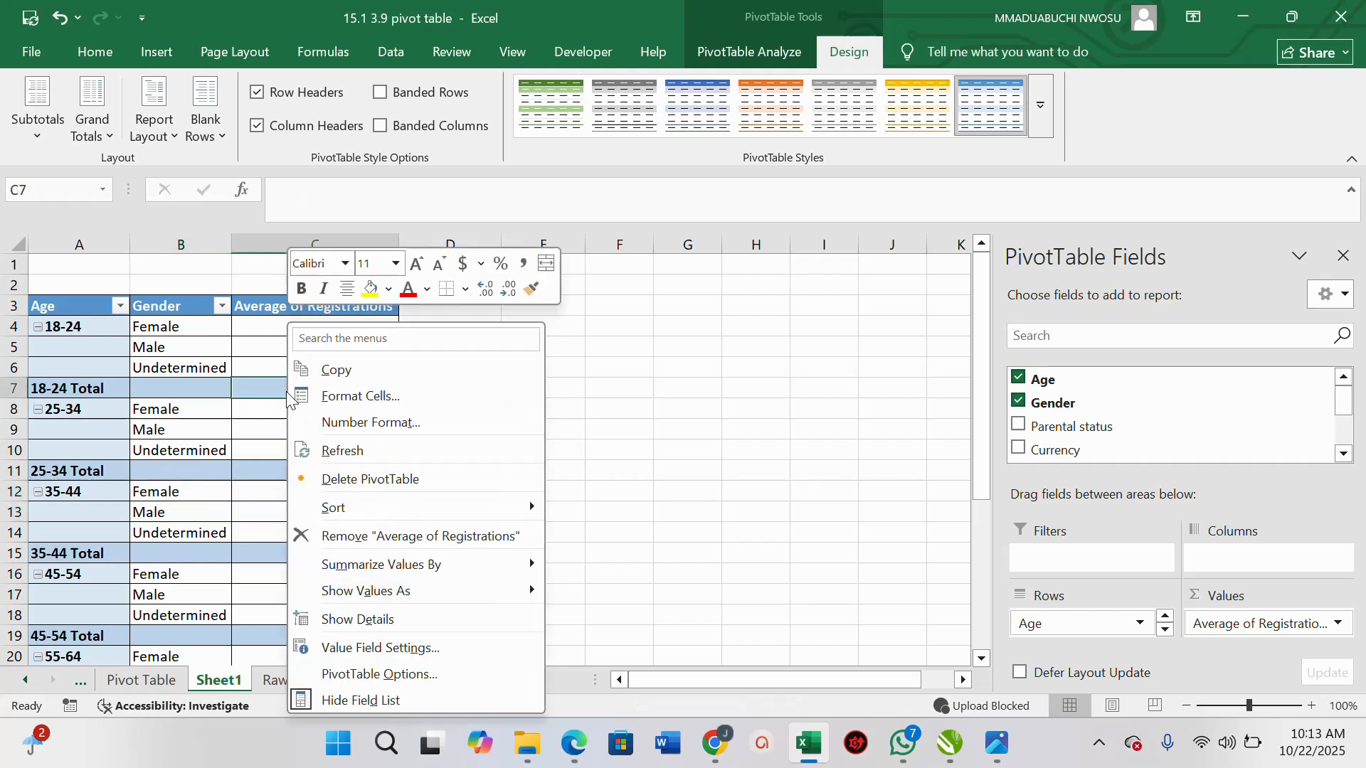
left_click(345, 448)
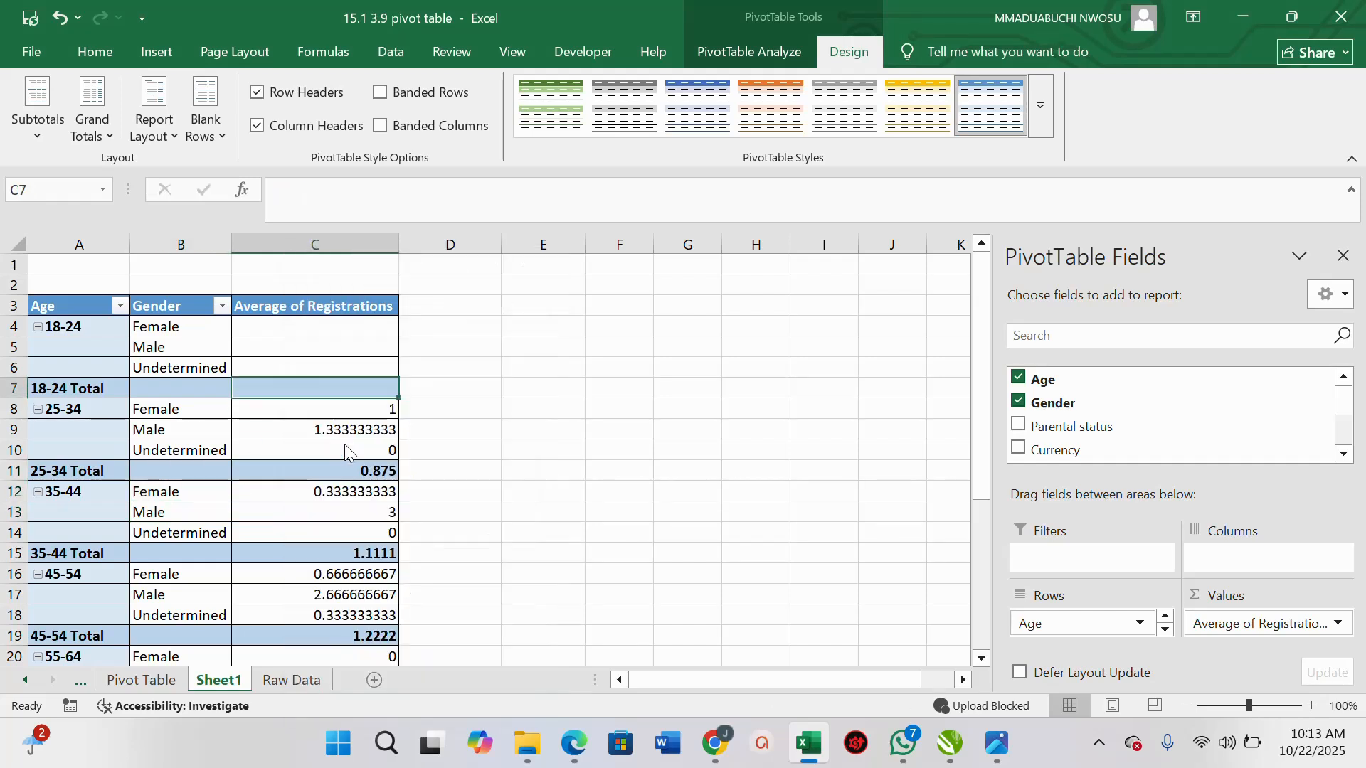